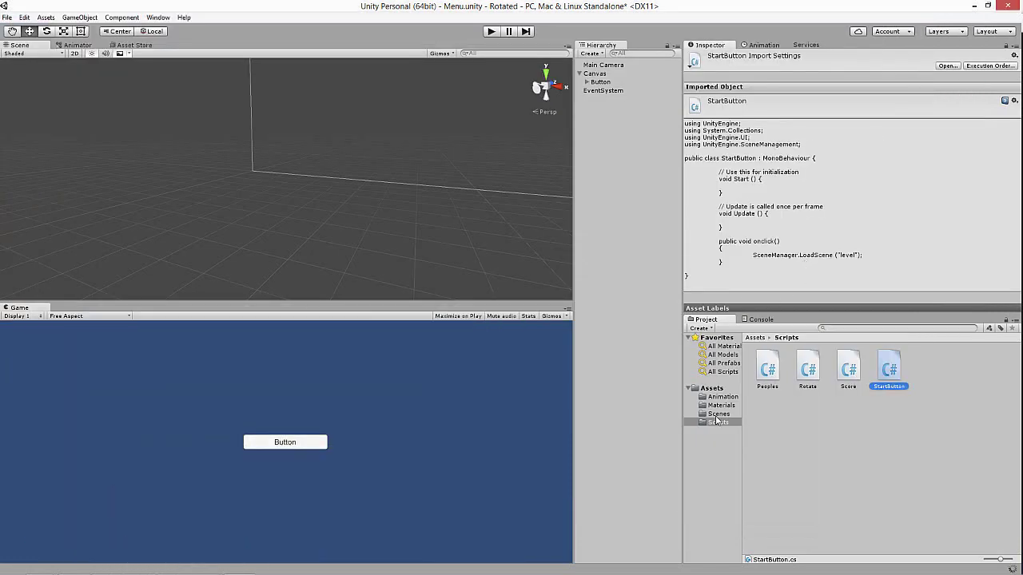
- Correct the scene name to 'Level' in the StartButton script and save it
{"action": "left_click", "coordinate": [718, 414]}
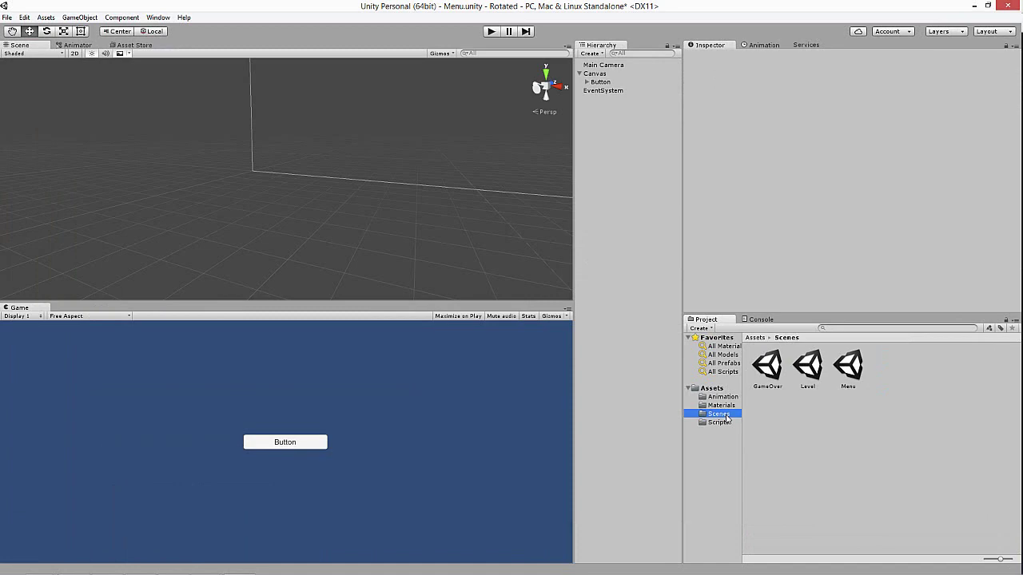
{"action": "left_click", "coordinate": [235, 563]}
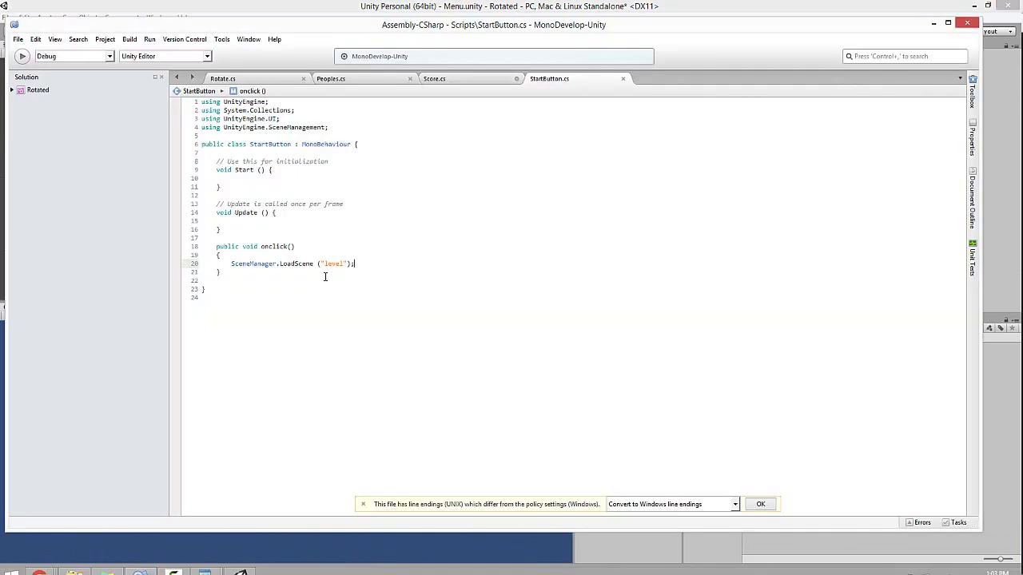
{"action": "type", "text": "L"}
{"action": "key", "text": "ctrl+s"}
{"action": "left_click", "coordinate": [934, 23]}
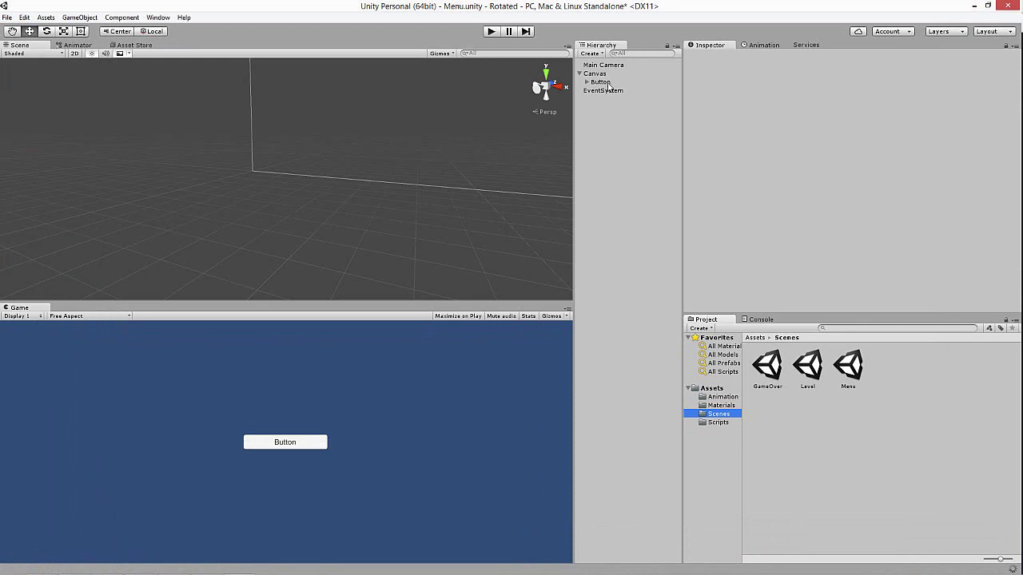
- Attach the StartButton script to the menu's Button object
{"action": "left_click", "coordinate": [601, 82]}
{"action": "scroll", "coordinate": [784, 296], "scroll_direction": "down", "scroll_amount": 5}
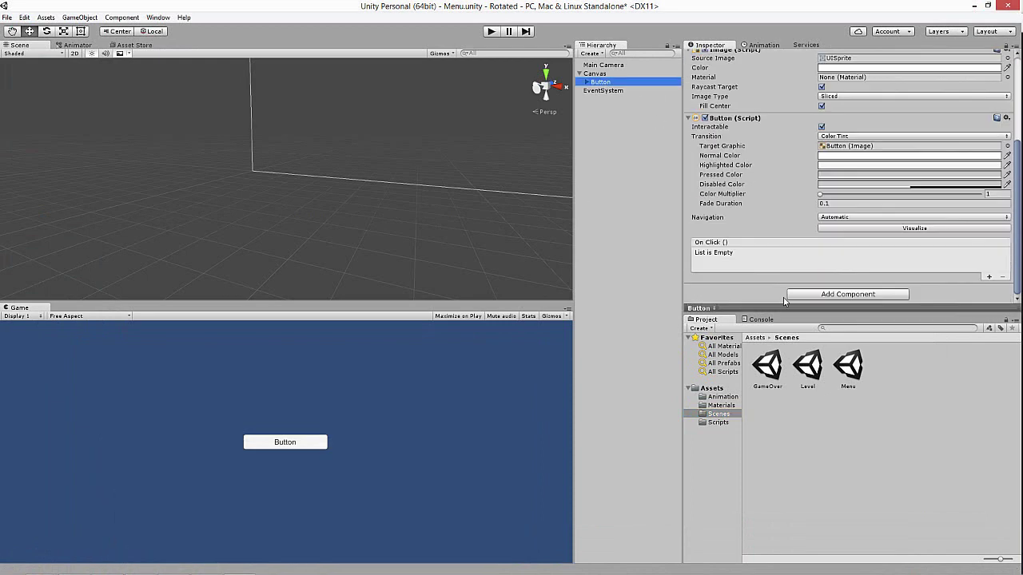
{"action": "left_click", "coordinate": [717, 422]}
{"action": "left_click_drag", "start_coordinate": [888, 368], "coordinate": [744, 306]}
{"action": "left_click_drag", "start_coordinate": [889, 373], "coordinate": [736, 294]}
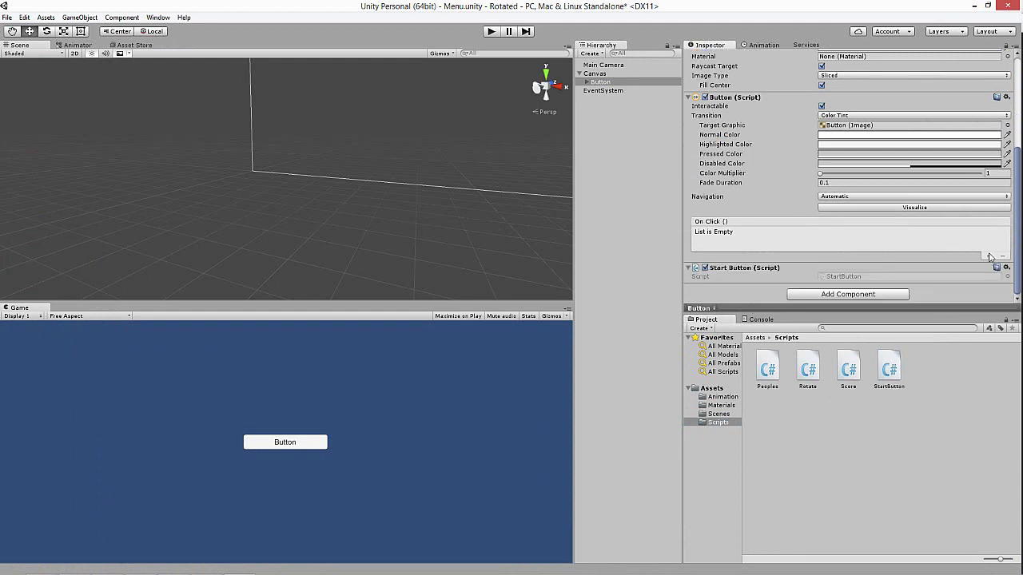
- Add an On Click event on the Button calling StartButton.onclick, then enter Play mode
{"action": "left_click", "coordinate": [988, 256]}
{"action": "left_click_drag", "start_coordinate": [611, 85], "coordinate": [739, 242]}
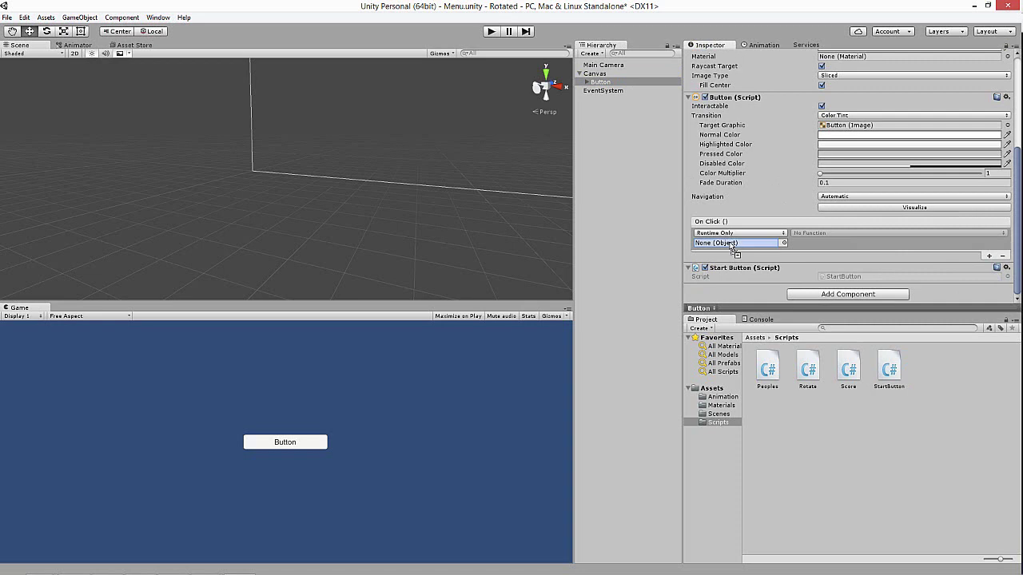
{"action": "left_click", "coordinate": [815, 233]}
{"action": "mouse_move", "coordinate": [813, 319]}
{"action": "left_click", "coordinate": [871, 399]}
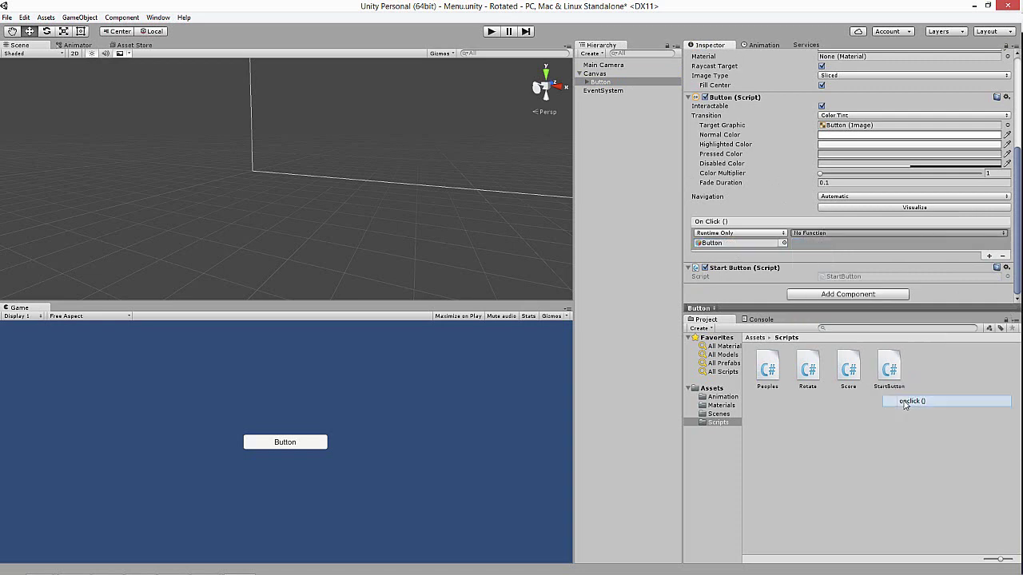
{"action": "left_click", "coordinate": [491, 31]}
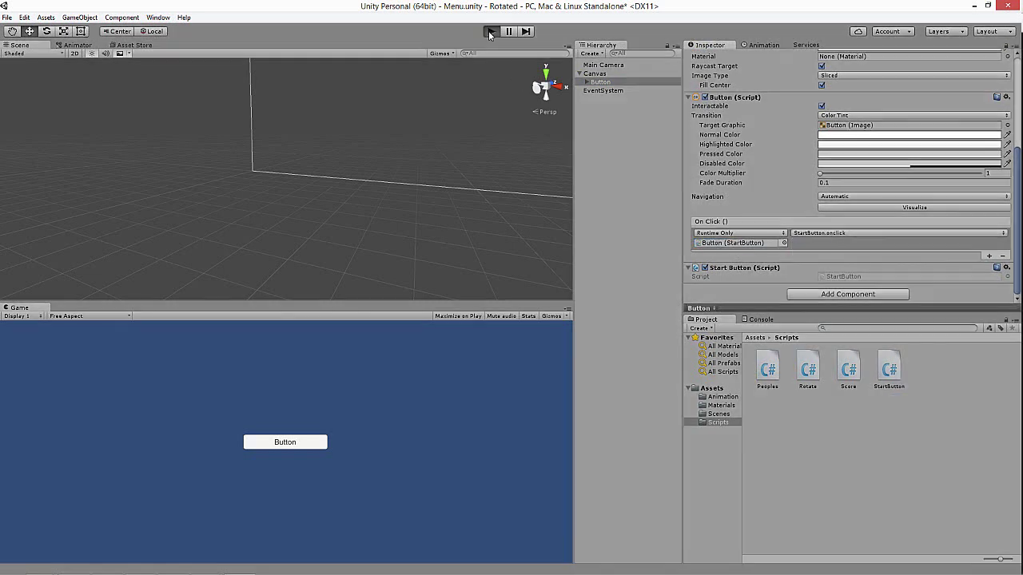
- Load the level from the menu button, rotate the platform repeatedly until the score reaches 5, then stop playing
{"action": "left_click", "coordinate": [313, 440]}
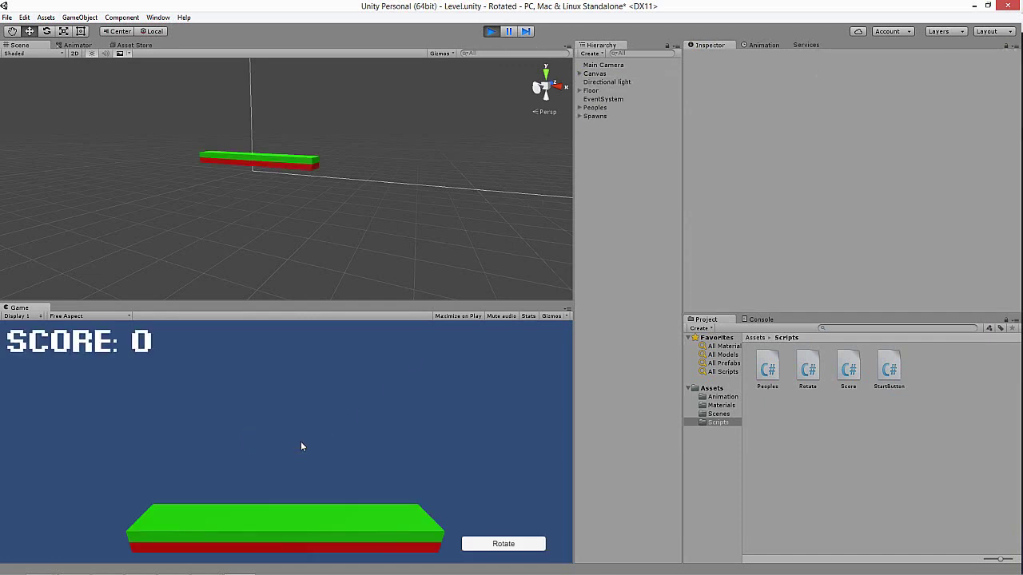
{"action": "left_click", "coordinate": [504, 547]}
{"action": "left_click", "coordinate": [504, 546]}
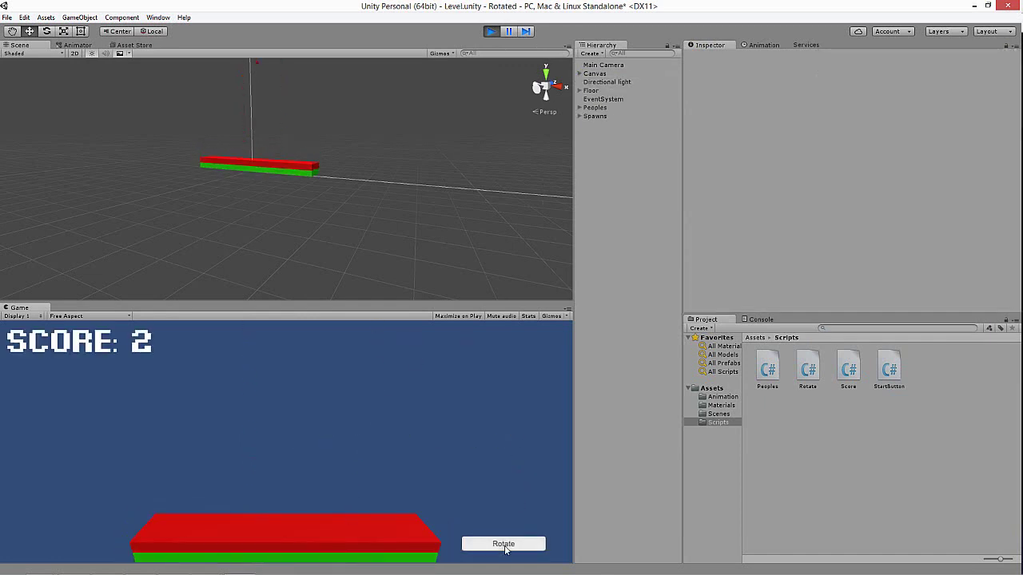
{"action": "left_click", "coordinate": [503, 544]}
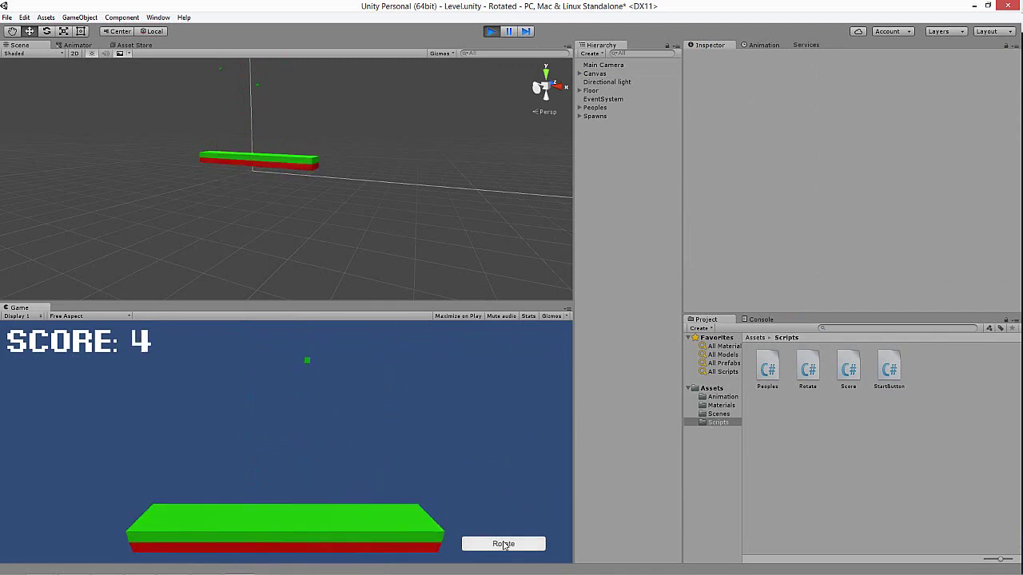
{"action": "left_click", "coordinate": [505, 546]}
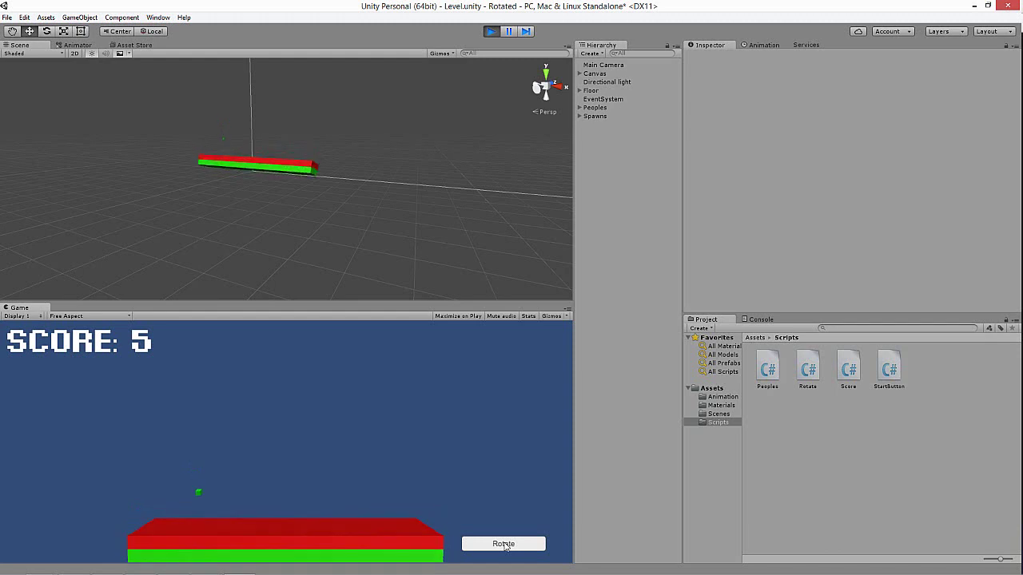
{"action": "key", "text": "ctrl+p"}
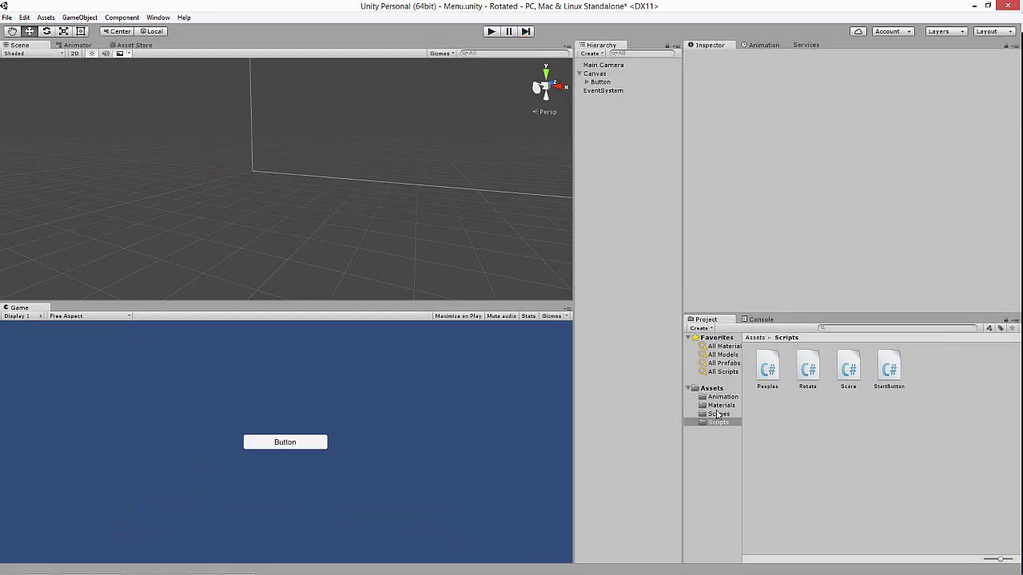
- Open the GameOver scene, saving the menu scene changes first
{"action": "left_click", "coordinate": [718, 413]}
{"action": "double_click", "coordinate": [776, 372]}
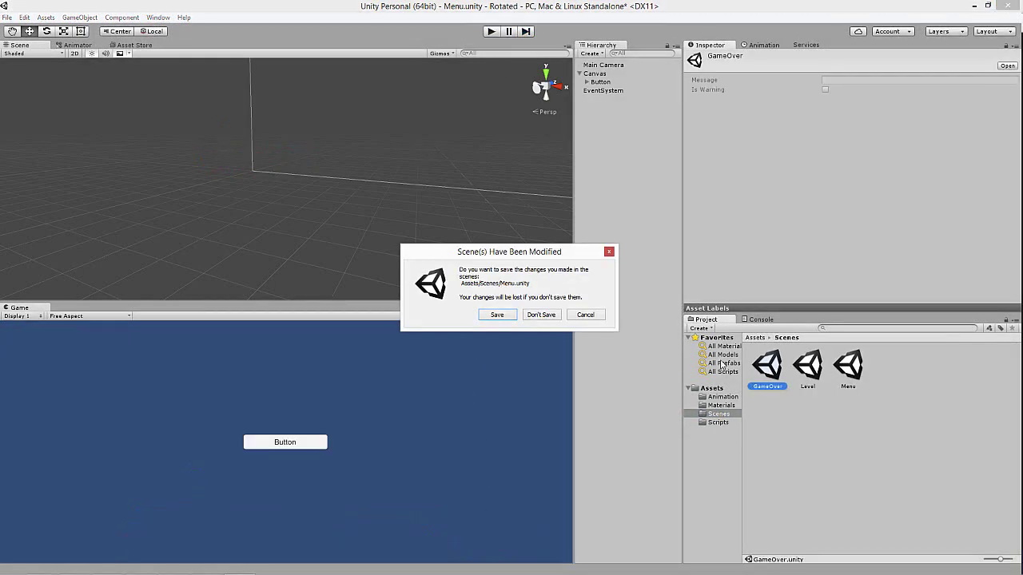
{"action": "left_click", "coordinate": [495, 315]}
- Add a Canvas with a text object renamed Highscore, and duplicate that text
{"action": "right_click", "coordinate": [608, 80]}
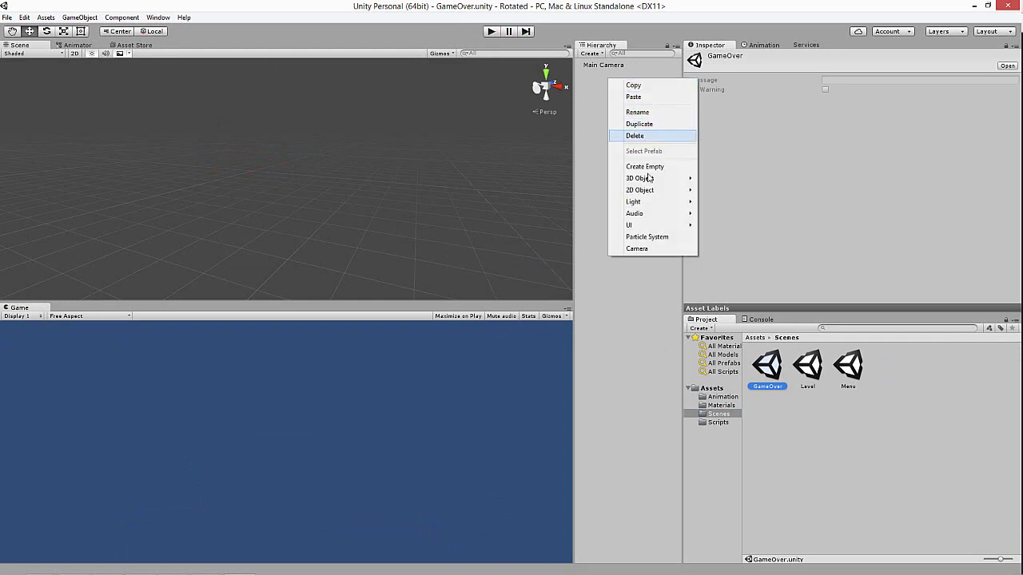
{"action": "mouse_move", "coordinate": [653, 225]}
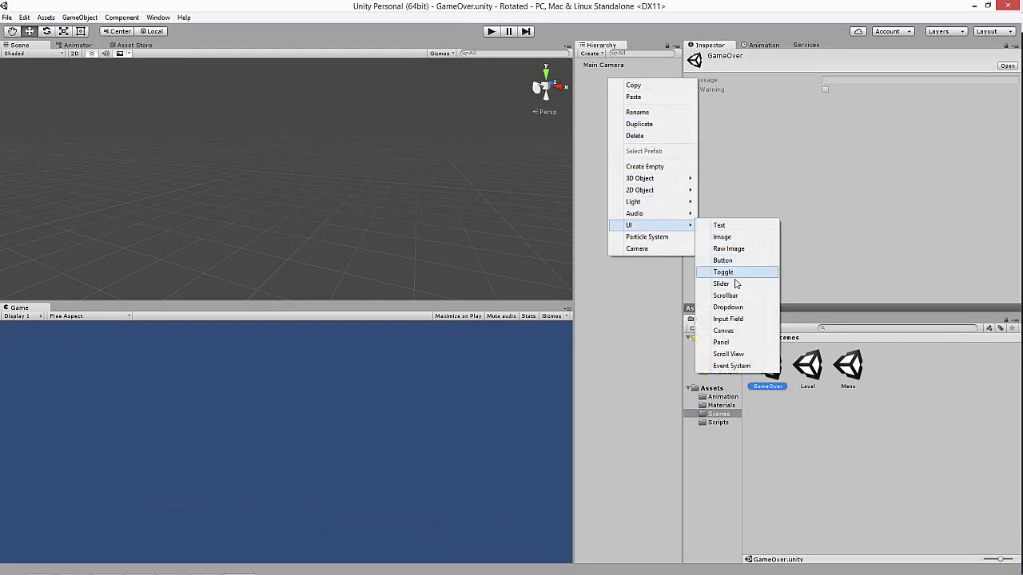
{"action": "left_click", "coordinate": [735, 338]}
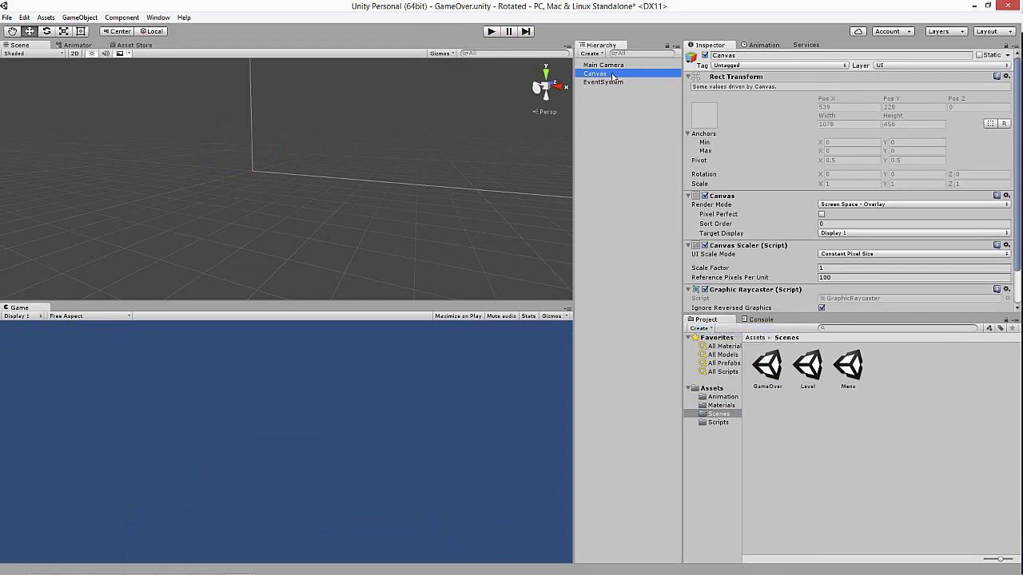
{"action": "right_click", "coordinate": [612, 74]}
{"action": "mouse_move", "coordinate": [658, 227]}
{"action": "left_click", "coordinate": [723, 220]}
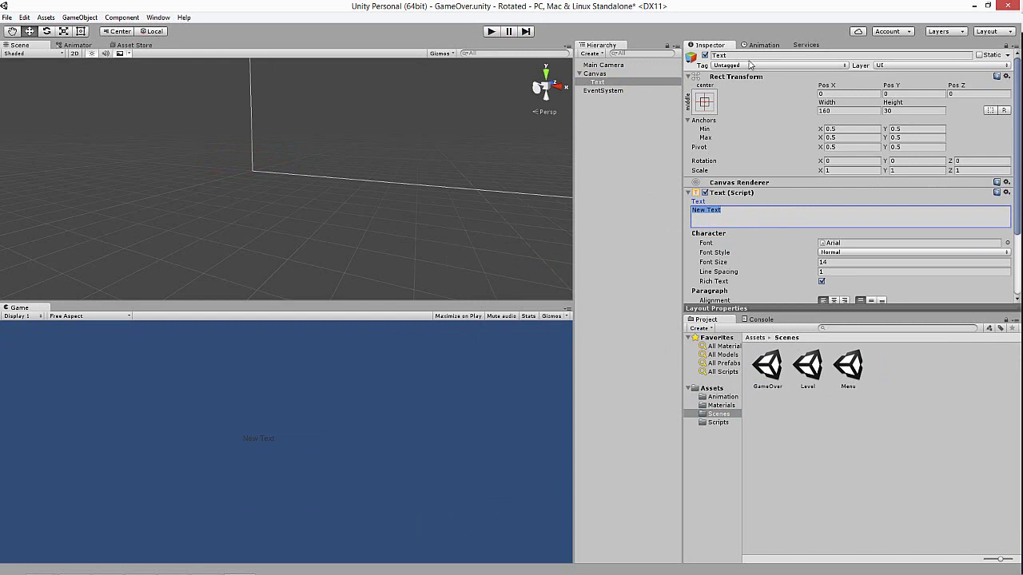
{"action": "left_click", "coordinate": [733, 56]}
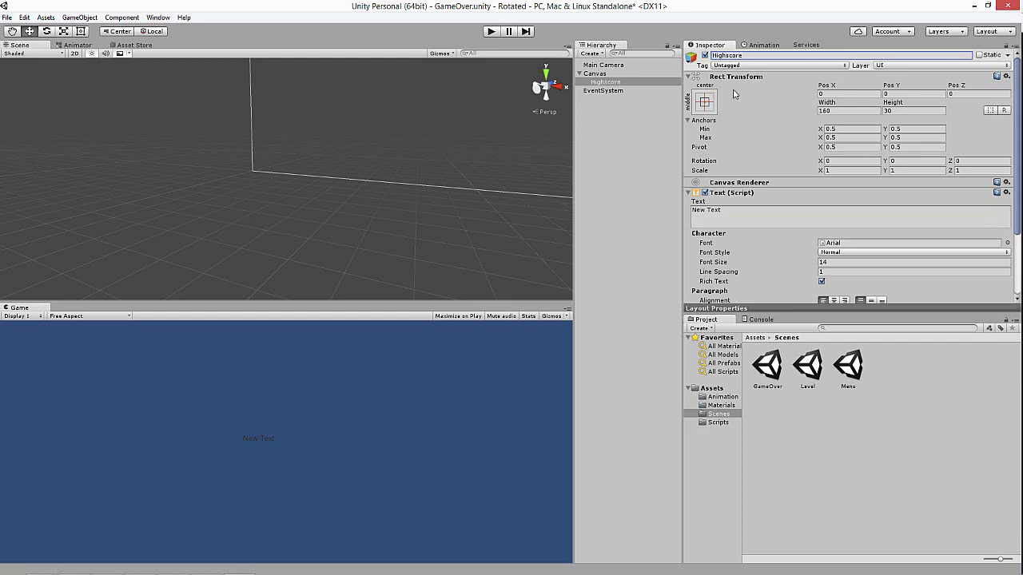
{"action": "left_click", "coordinate": [614, 82]}
{"action": "key", "text": "ctrl+d"}
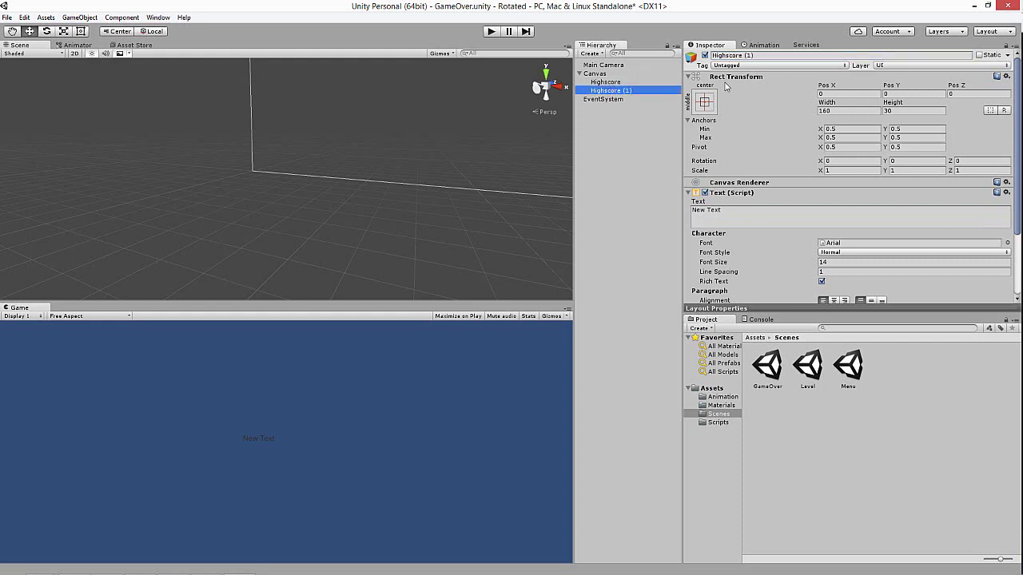
- Rename the duplicated text object to Score
{"action": "left_click", "coordinate": [764, 56]}
{"action": "type", "text": "Score"}
{"action": "key", "text": "Return"}
- Set both texts to font size 40 and apply the Pixel Digivolve font
{"action": "left_click", "coordinate": [602, 91]}
{"action": "scroll", "coordinate": [775, 209], "scroll_direction": "down", "scroll_amount": 3}
{"action": "left_click", "coordinate": [823, 198]}
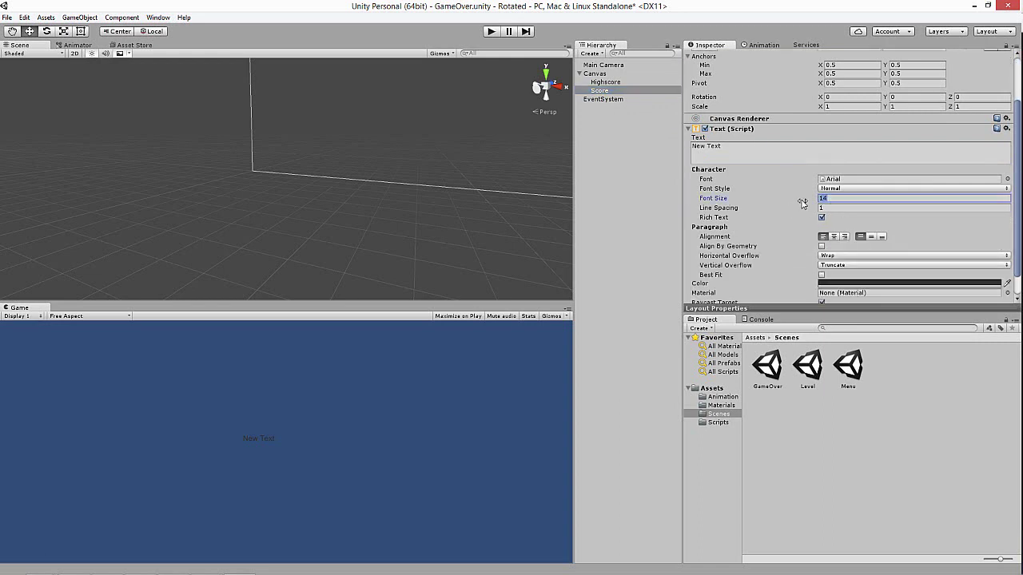
{"action": "left_click", "coordinate": [717, 390]}
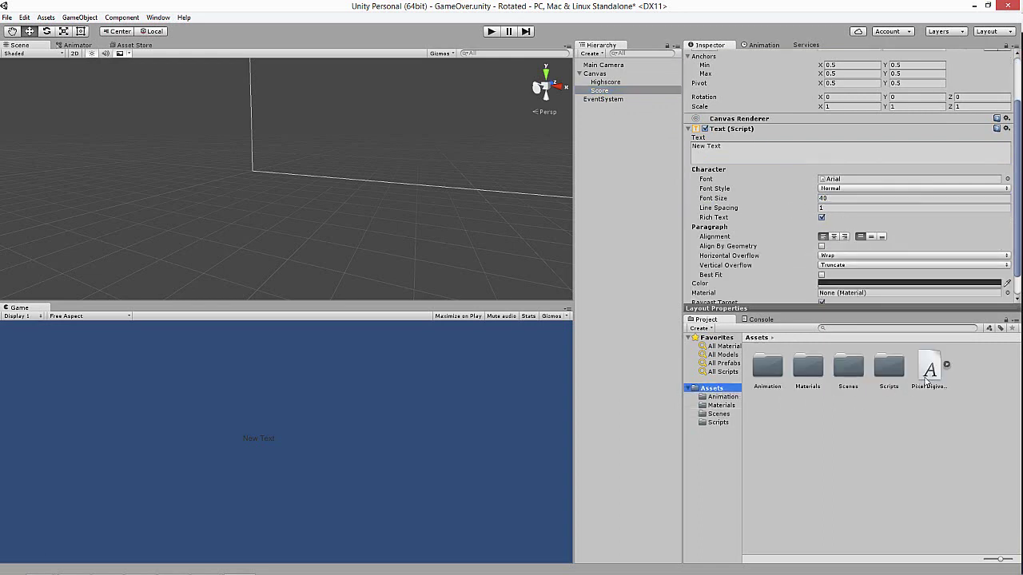
{"action": "left_click", "coordinate": [609, 82]}
{"action": "left_click", "coordinate": [802, 200]}
{"action": "left_click_drag", "start_coordinate": [930, 369], "coordinate": [835, 181]}
- Enlarge the Highscore text box and move it upward in the Scene view
{"action": "left_click", "coordinate": [612, 83]}
{"action": "key", "text": "f"}
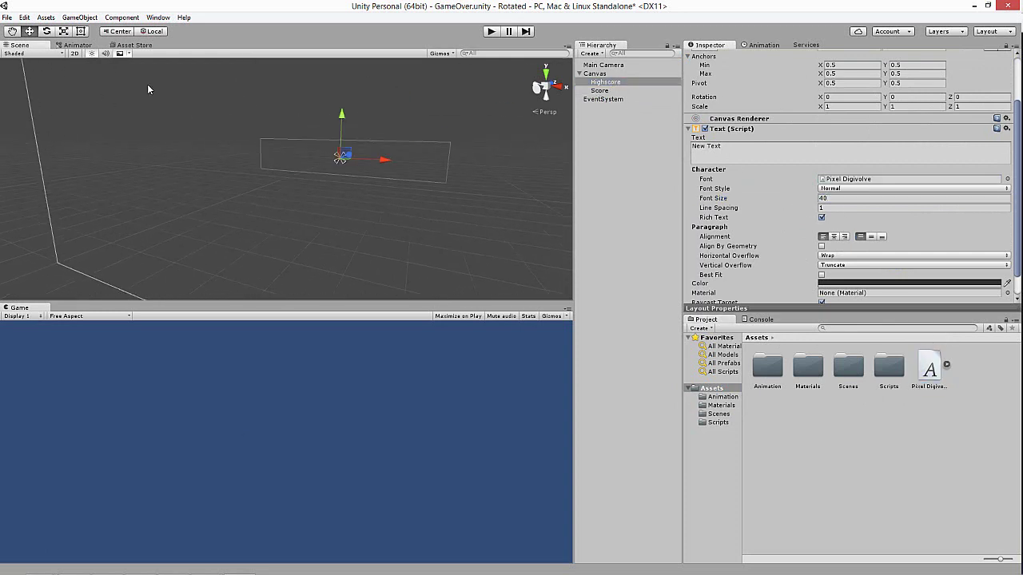
{"action": "key", "text": "t"}
{"action": "scroll", "coordinate": [333, 189], "scroll_direction": "down", "scroll_amount": 3}
{"action": "left_click_drag", "start_coordinate": [340, 206], "coordinate": [393, 235]}
{"action": "left_click_drag", "start_coordinate": [312, 190], "coordinate": [299, 142]}
- Make the Highscore text read 'Highscore' in white
{"action": "left_click", "coordinate": [719, 151]}
{"action": "type", "text": "Highscore"}
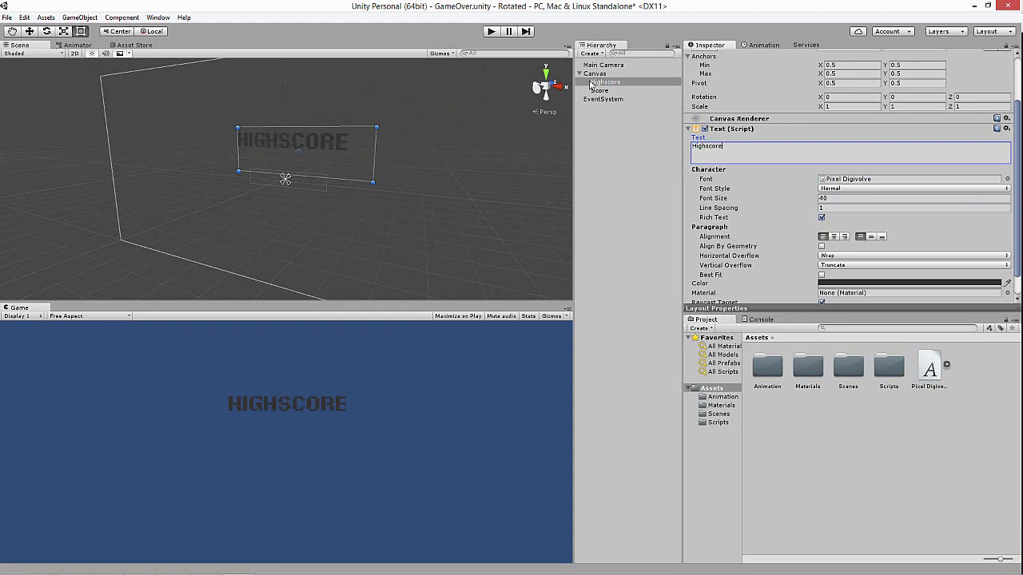
{"action": "left_click", "coordinate": [837, 284]}
{"action": "left_click_drag", "start_coordinate": [48, 88], "coordinate": [17, 52]}
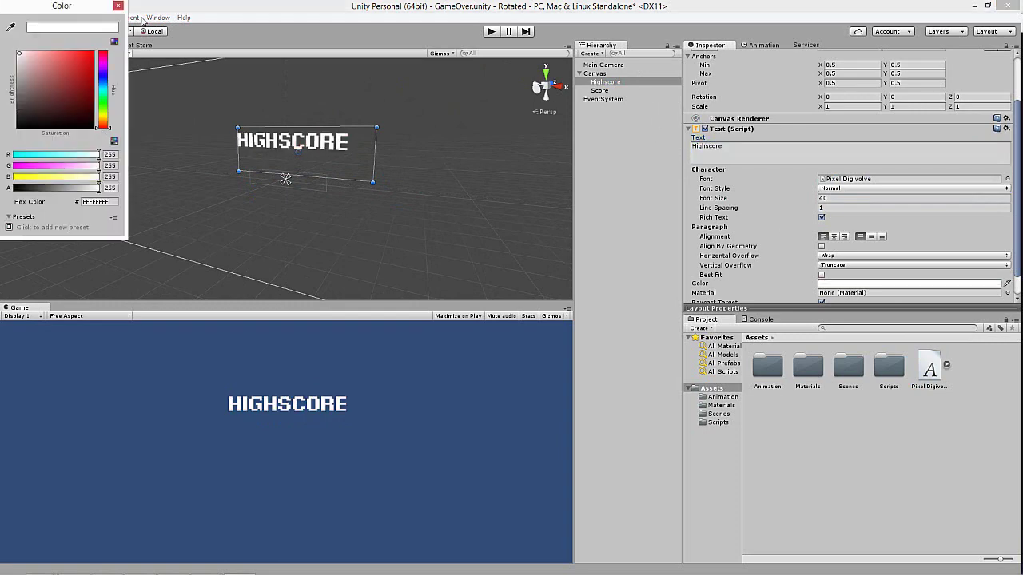
- Enlarge the Score box, set its text to 'Score', centre-align it and place it below HIGHSCORE
{"action": "left_click", "coordinate": [118, 6]}
{"action": "left_click", "coordinate": [599, 90]}
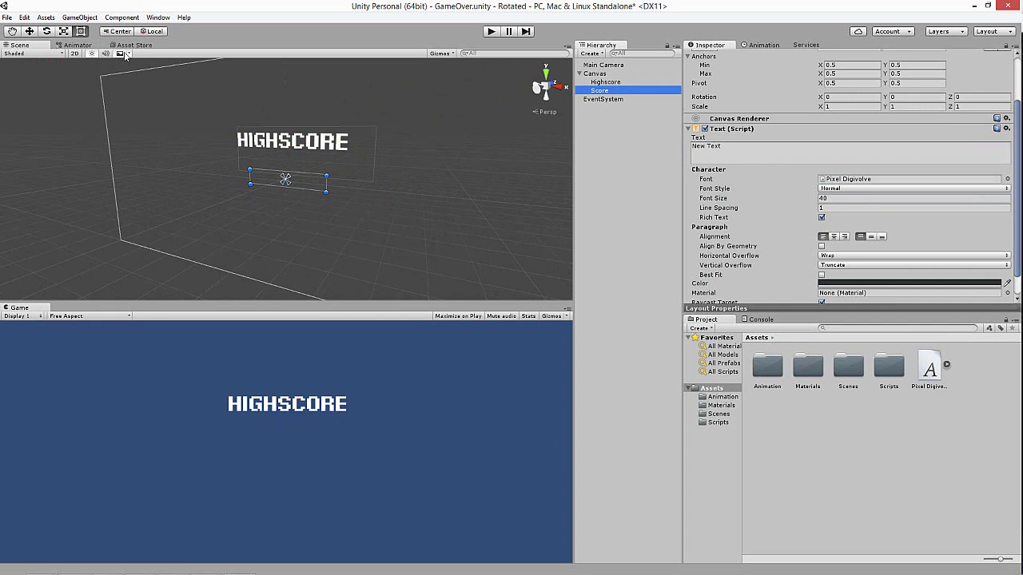
{"action": "mouse_move", "coordinate": [329, 195]}
{"action": "left_mouse_down"}
{"action": "mouse_move", "coordinate": [351, 213]}
{"action": "mouse_move", "coordinate": [317, 189]}
{"action": "left_mouse_up"}
{"action": "left_click", "coordinate": [746, 152]}
{"action": "type", "text": "Score"}
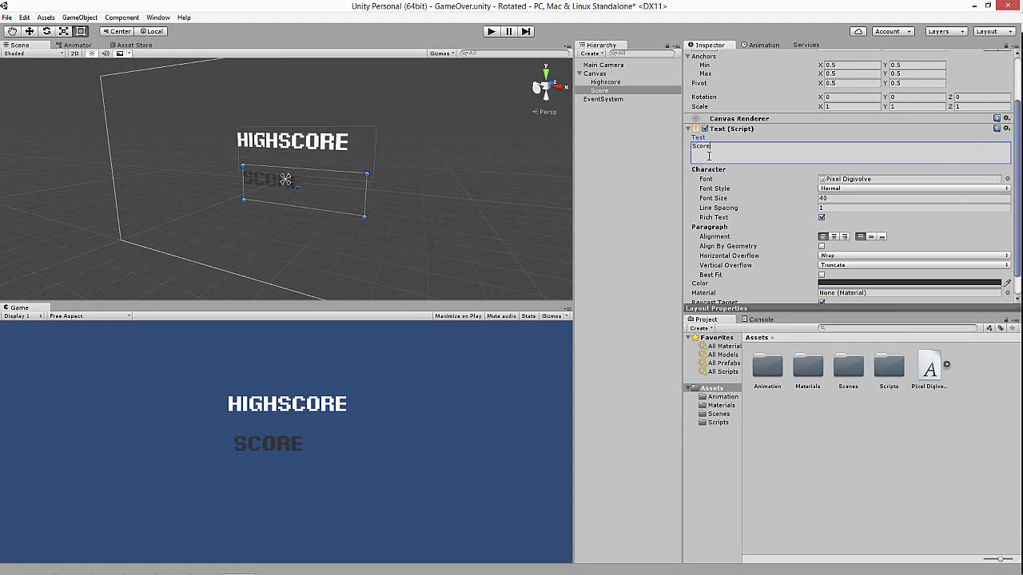
{"action": "scroll", "coordinate": [852, 203], "scroll_direction": "down", "scroll_amount": 1}
{"action": "left_click", "coordinate": [833, 210]}
{"action": "left_click_drag", "start_coordinate": [315, 185], "coordinate": [309, 184]}
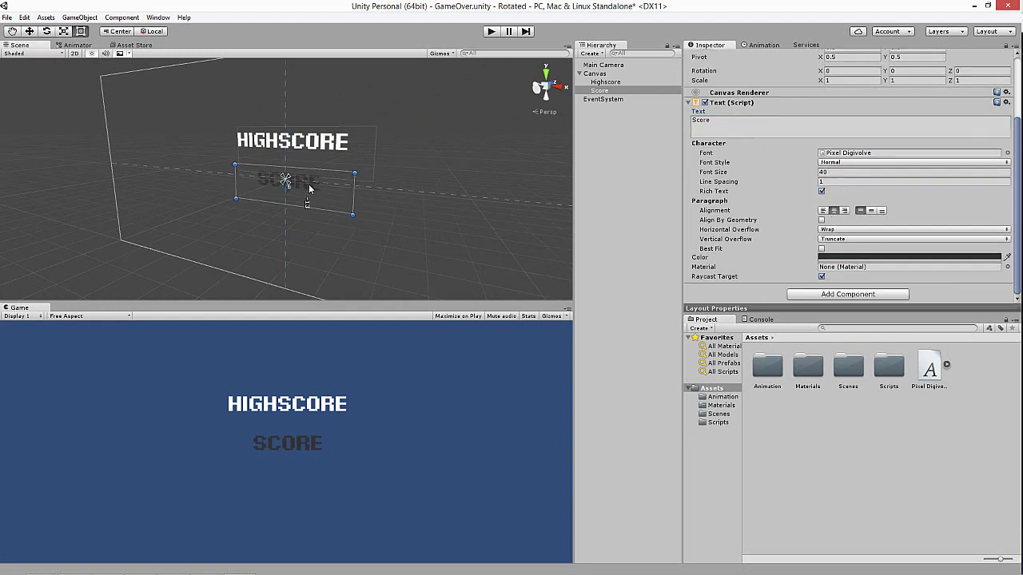
{"action": "left_click", "coordinate": [604, 82]}
- Try right and left alignment on Highscore, append test 5s, and widen its box to the right
{"action": "left_click", "coordinate": [842, 211]}
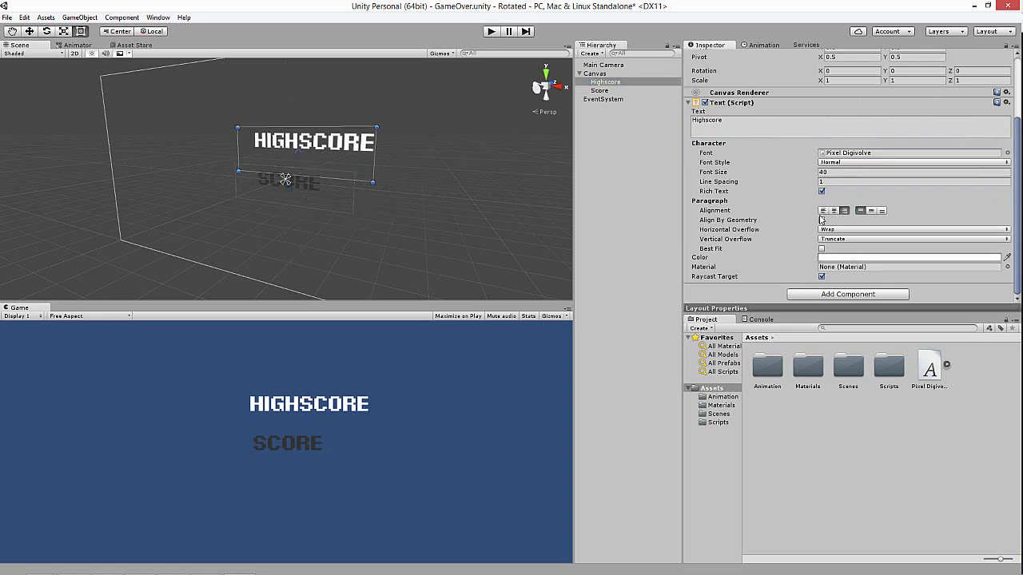
{"action": "left_click_drag", "start_coordinate": [340, 166], "coordinate": [331, 166]}
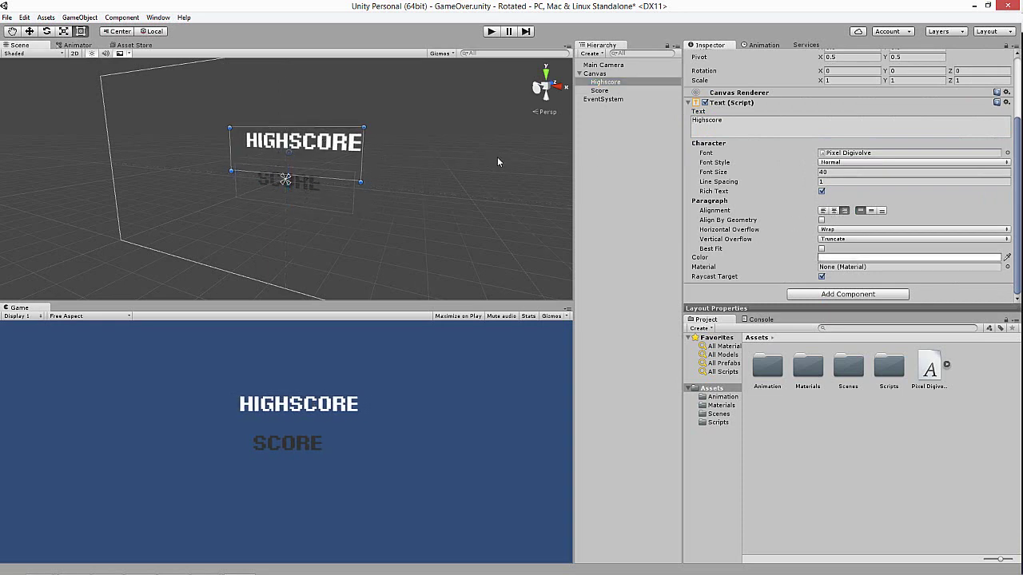
{"action": "left_click", "coordinate": [823, 211]}
{"action": "left_click", "coordinate": [735, 121]}
{"action": "key", "text": "Right"}
{"action": "type", "text": ":"}
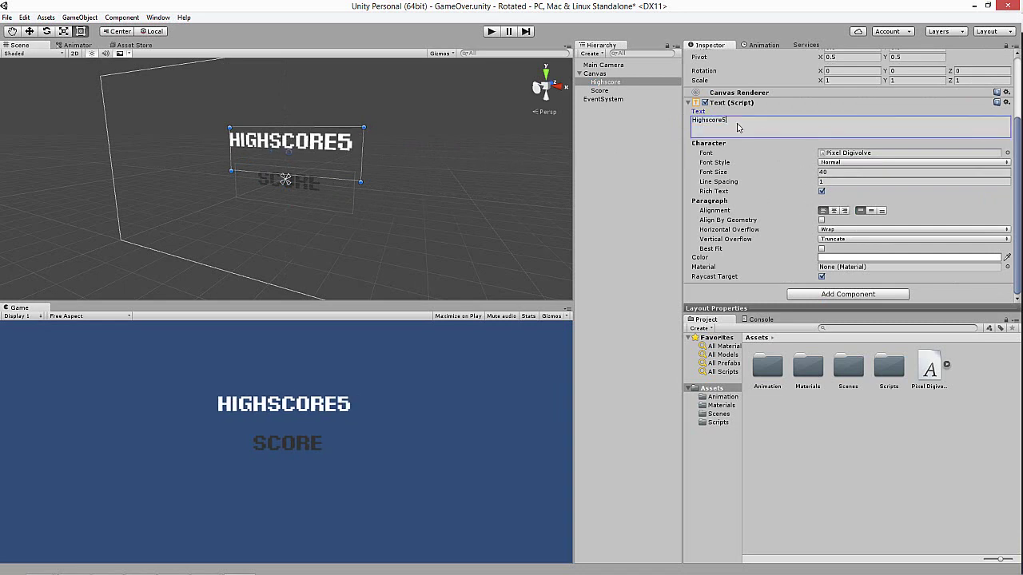
{"action": "type", "text": "555555555555555555555"}
{"action": "left_click_drag", "start_coordinate": [354, 181], "coordinate": [502, 187]}
- Centre-align Highscore, delete the test 5s, and move it centred above SCORE
{"action": "left_click", "coordinate": [833, 211]}
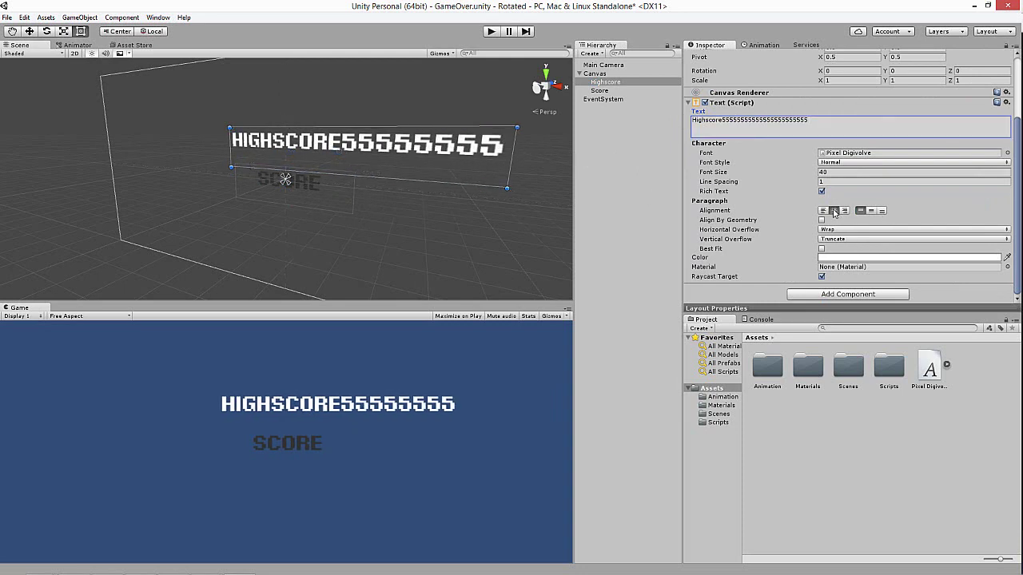
{"action": "left_click", "coordinate": [720, 121], "text": "shift"}
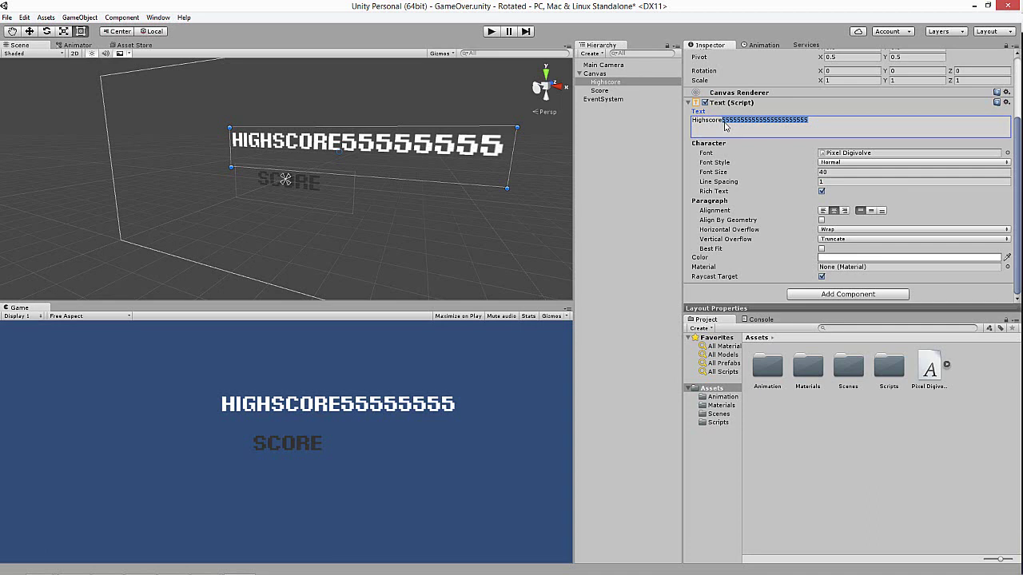
{"action": "left_click", "coordinate": [721, 126], "text": "shift"}
{"action": "key", "text": "BackSpace"}
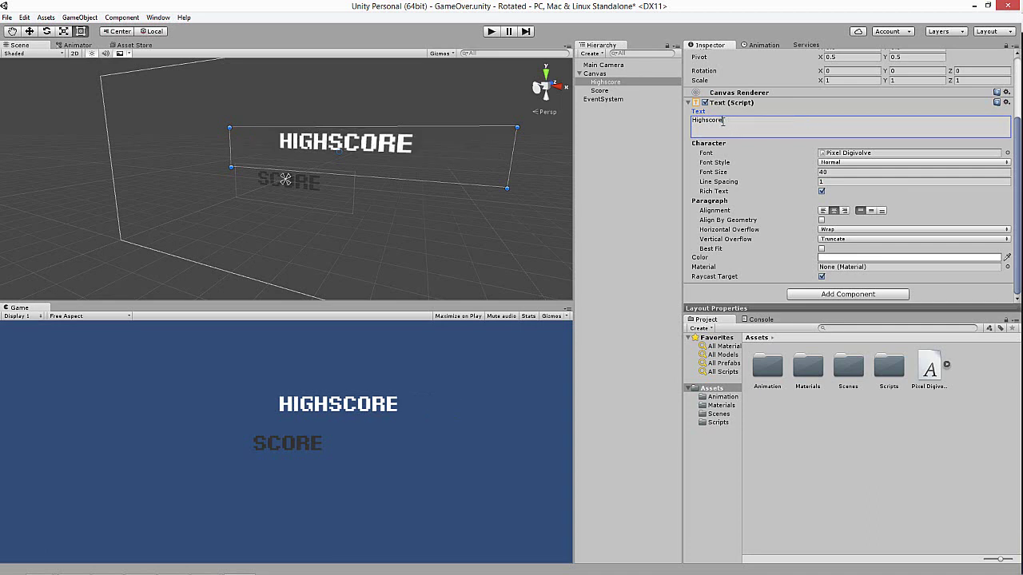
{"action": "left_click_drag", "start_coordinate": [360, 157], "coordinate": [313, 157]}
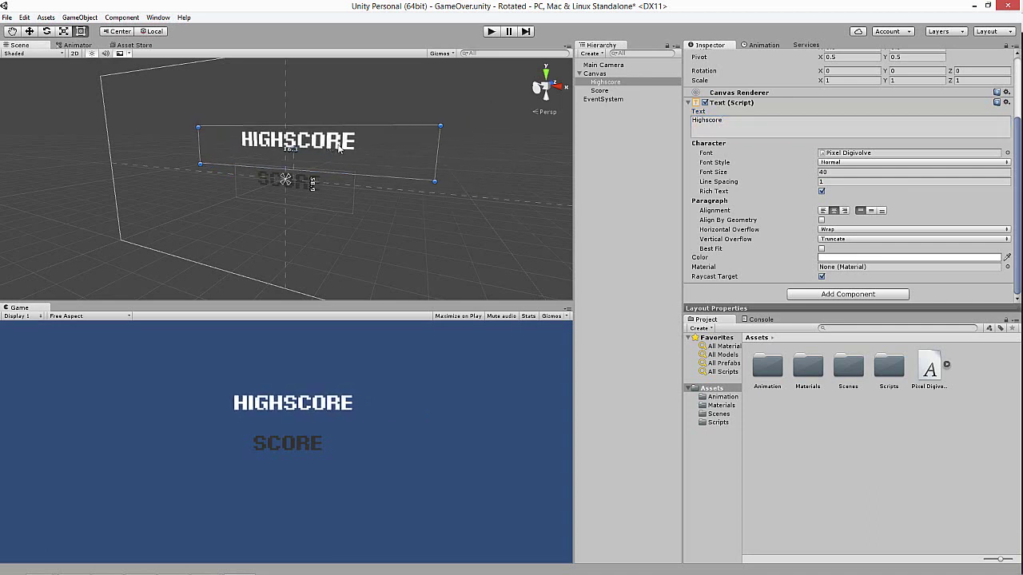
{"action": "left_click", "coordinate": [598, 90]}
- Make SCORE white, move it just under HIGHSCORE, then save GameOver and open the Menu scene
{"action": "left_click", "coordinate": [847, 257]}
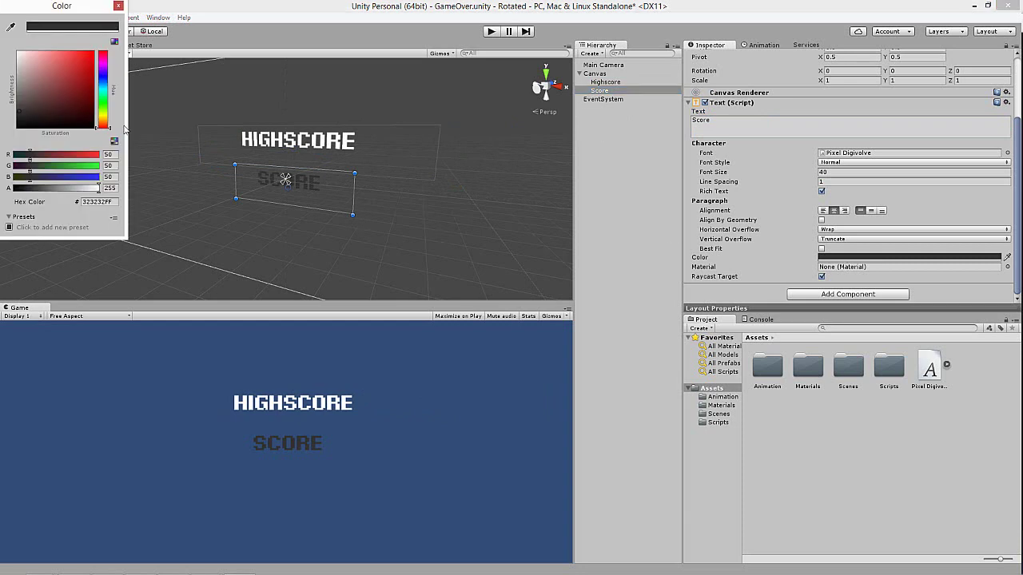
{"action": "left_click", "coordinate": [19, 54]}
{"action": "left_click", "coordinate": [118, 6]}
{"action": "left_click_drag", "start_coordinate": [302, 186], "coordinate": [301, 168]}
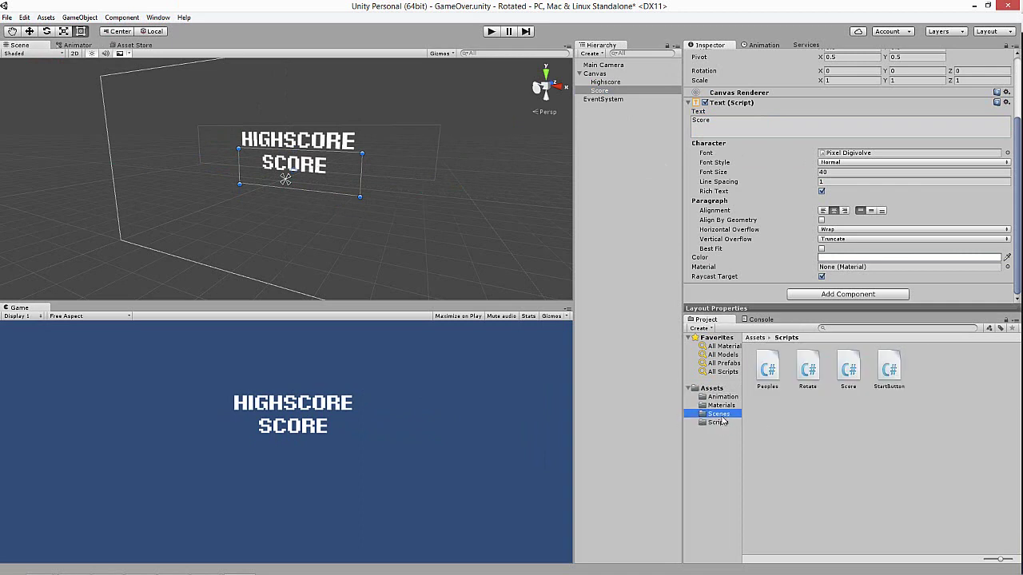
{"action": "left_click", "coordinate": [719, 414]}
{"action": "left_click", "coordinate": [496, 315]}
- Navigate File Explorer to Removable Disk (F:) > Squares > Assets > Scripts
{"action": "left_click", "coordinate": [718, 422]}
{"action": "right_click", "coordinate": [820, 449]}
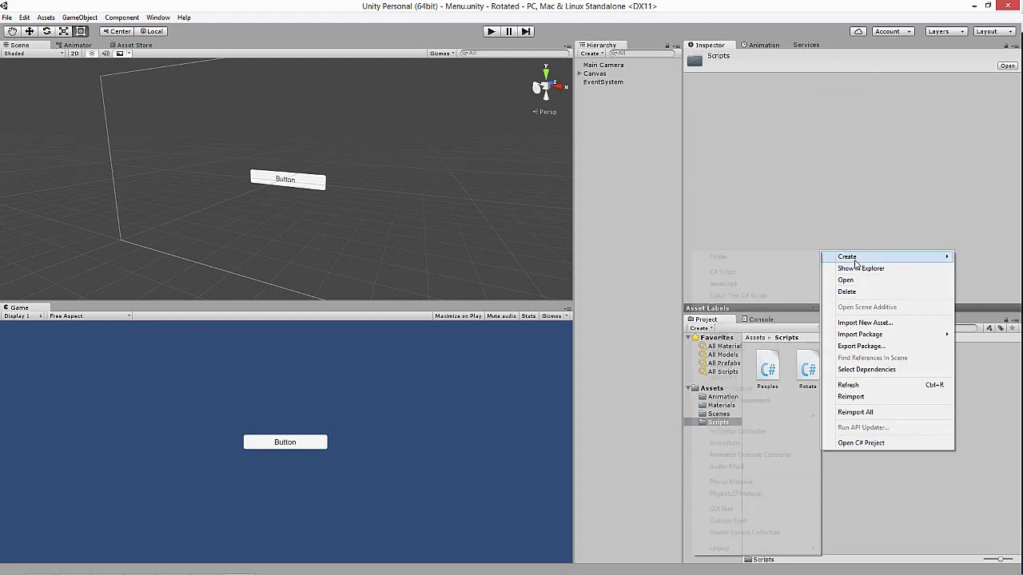
{"action": "mouse_move", "coordinate": [846, 256]}
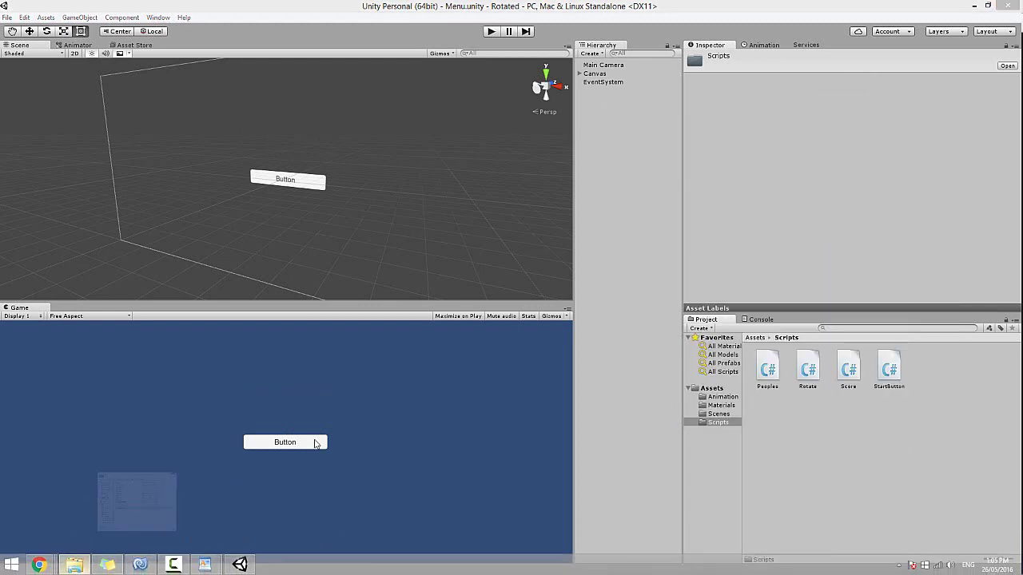
{"action": "left_click", "coordinate": [107, 565]}
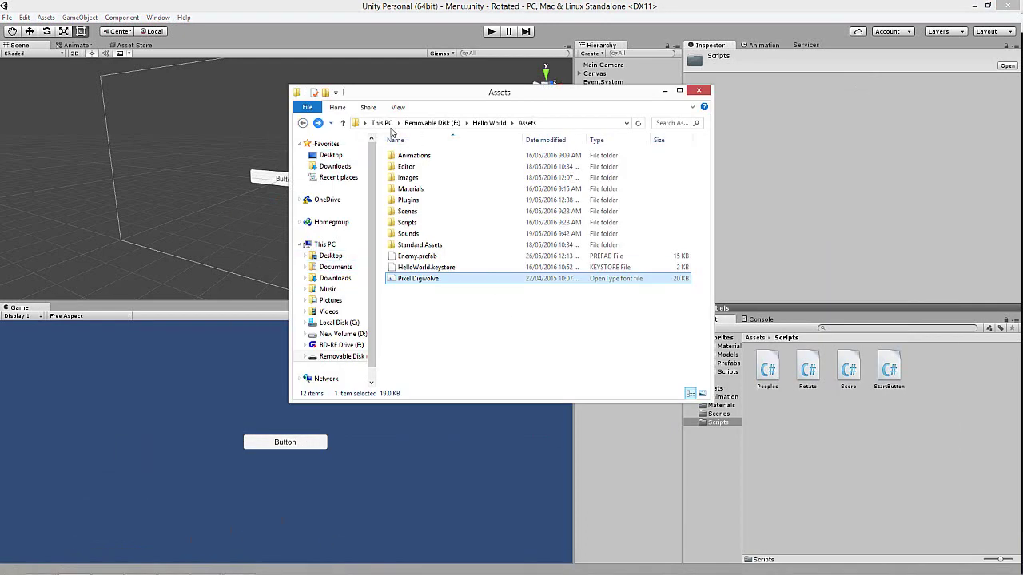
{"action": "left_click", "coordinate": [431, 123]}
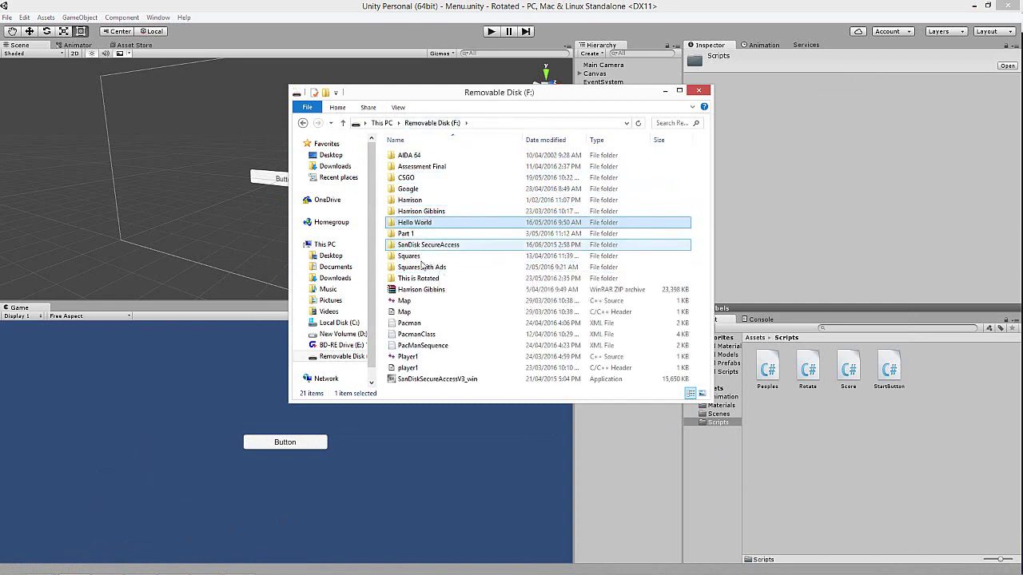
{"action": "double_click", "coordinate": [422, 257]}
{"action": "double_click", "coordinate": [422, 170]}
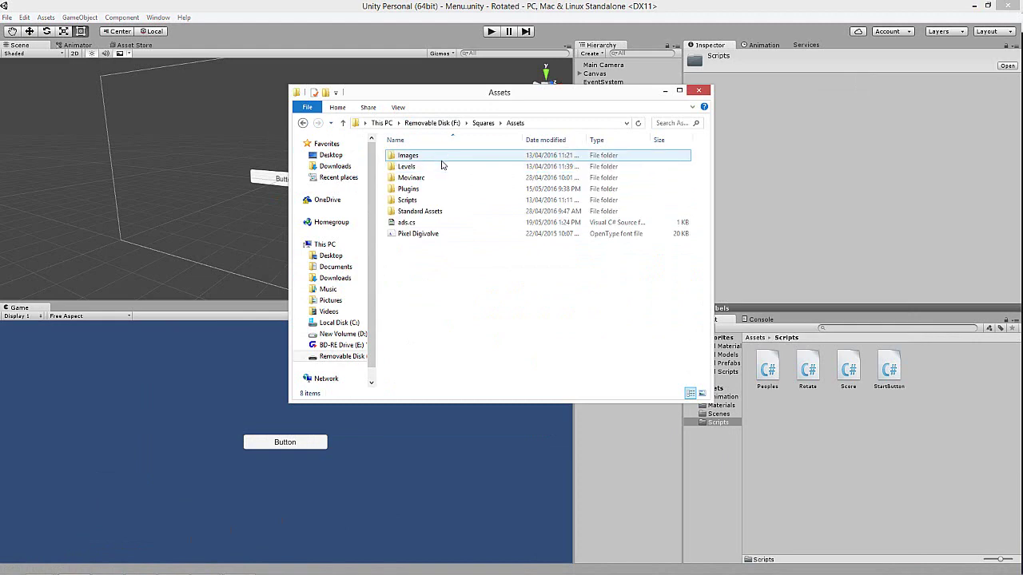
{"action": "double_click", "coordinate": [417, 200]}
- Open ScoreManager.cs in WordPad via Open with
{"action": "scroll", "coordinate": [459, 258], "scroll_direction": "down", "scroll_amount": 5}
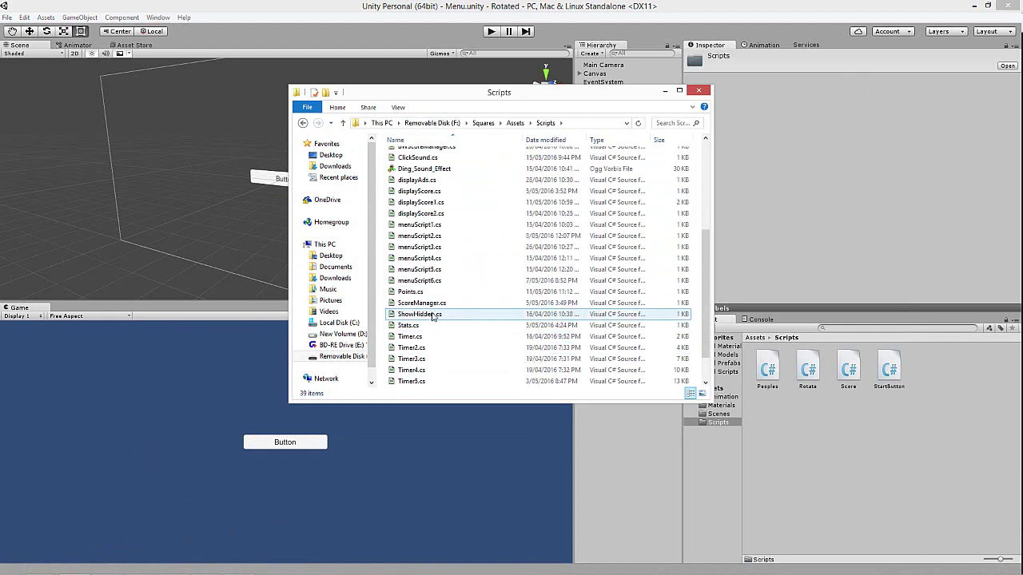
{"action": "right_click", "coordinate": [431, 304]}
{"action": "mouse_move", "coordinate": [469, 336]}
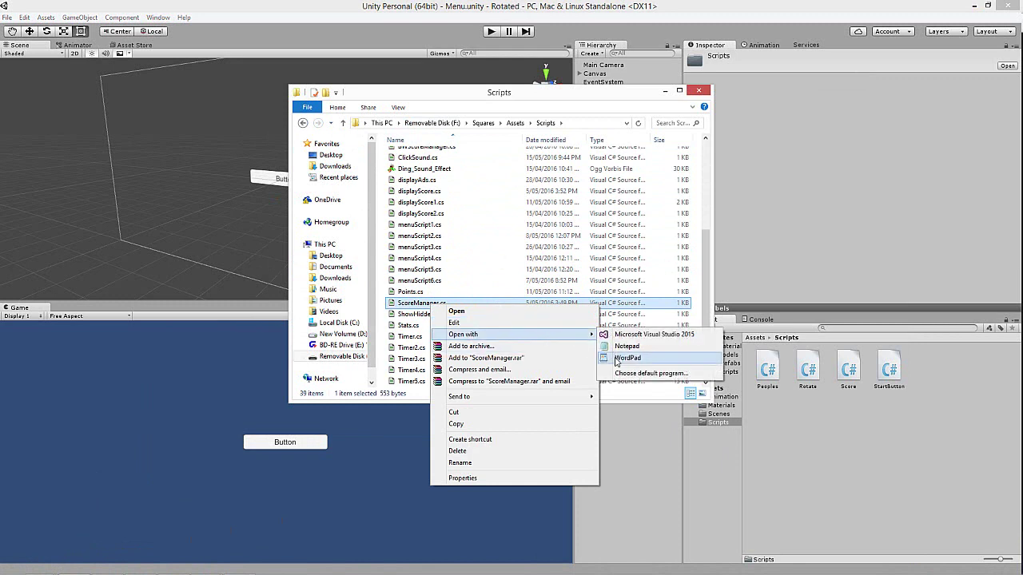
{"action": "left_click", "coordinate": [640, 329]}
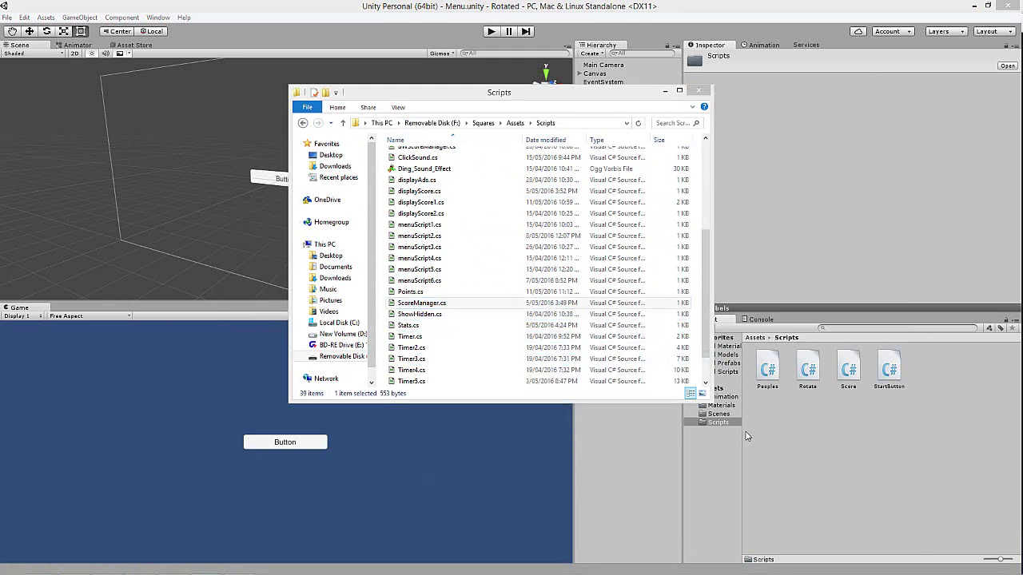
- Create a C# script named ScoreManager in Scripts and open it for editing
{"action": "right_click", "coordinate": [827, 423]}
{"action": "mouse_move", "coordinate": [849, 231]}
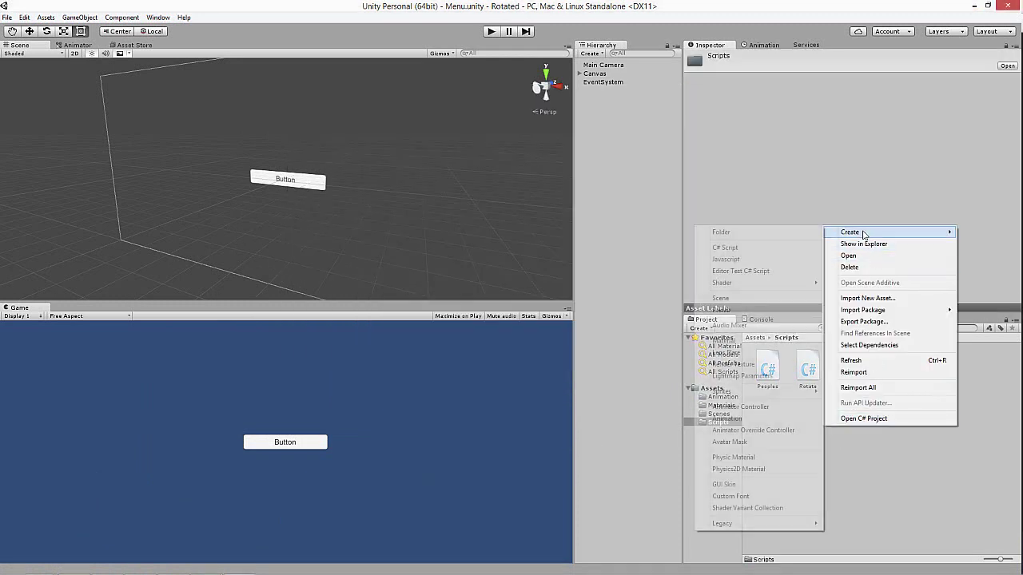
{"action": "left_click", "coordinate": [757, 249]}
{"action": "type", "text": "Sc"}
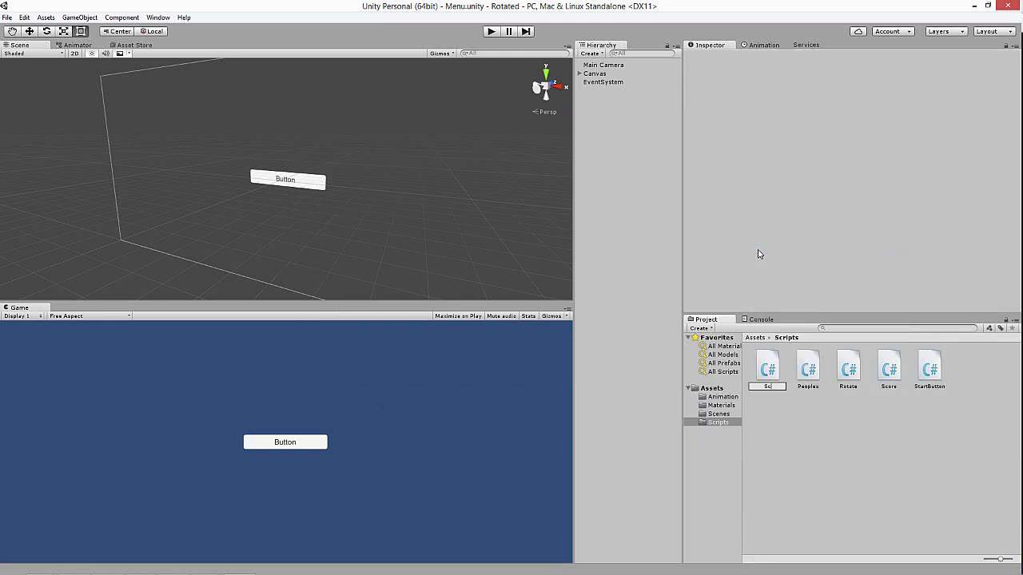
{"action": "type", "text": "oreManager"}
{"action": "key", "text": "Return"}
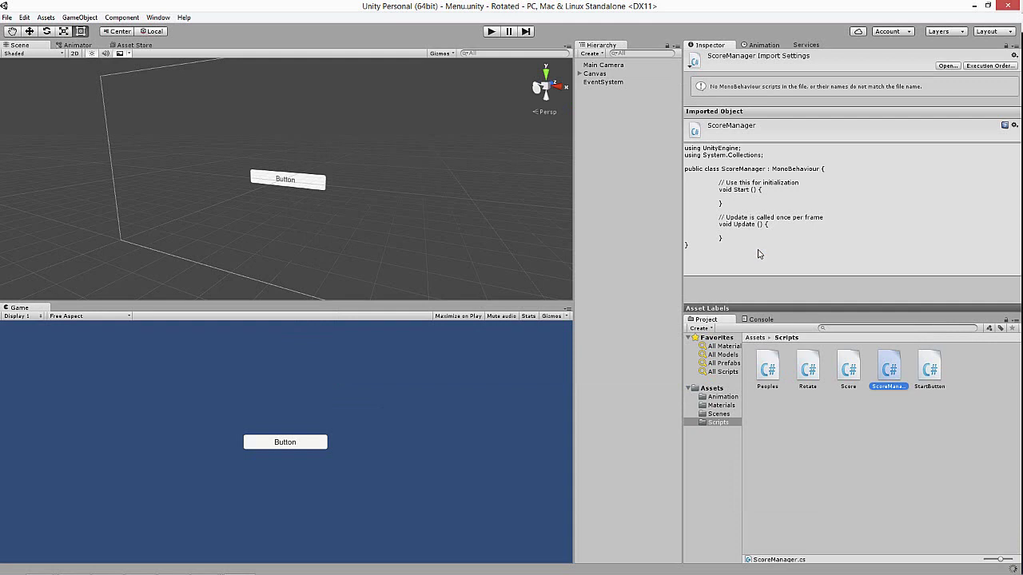
{"action": "double_click", "coordinate": [889, 369]}
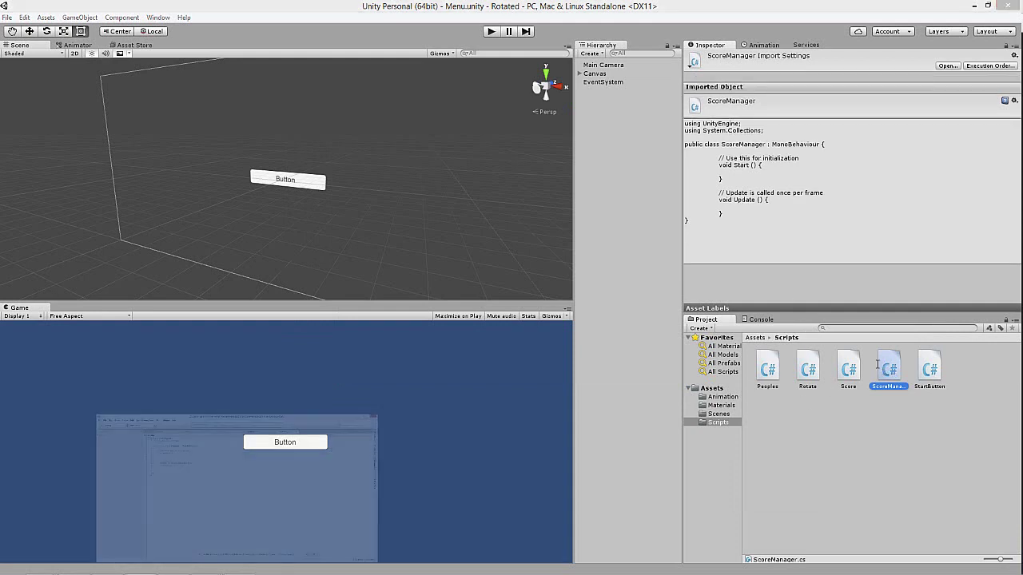
- Add 'using UnityEngine.UI;' below the existing using lines
{"action": "left_click", "coordinate": [322, 112]}
{"action": "key", "text": "Return"}
{"action": "type", "text": "using u"}
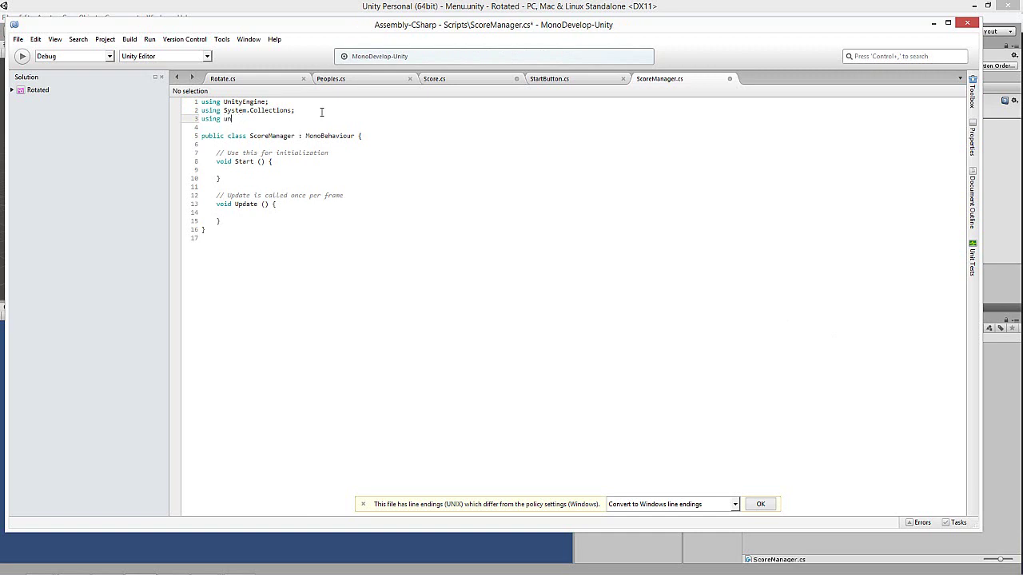
{"action": "type", "text": "n"}
{"action": "key", "text": "Down"}
{"action": "key", "text": "Down"}
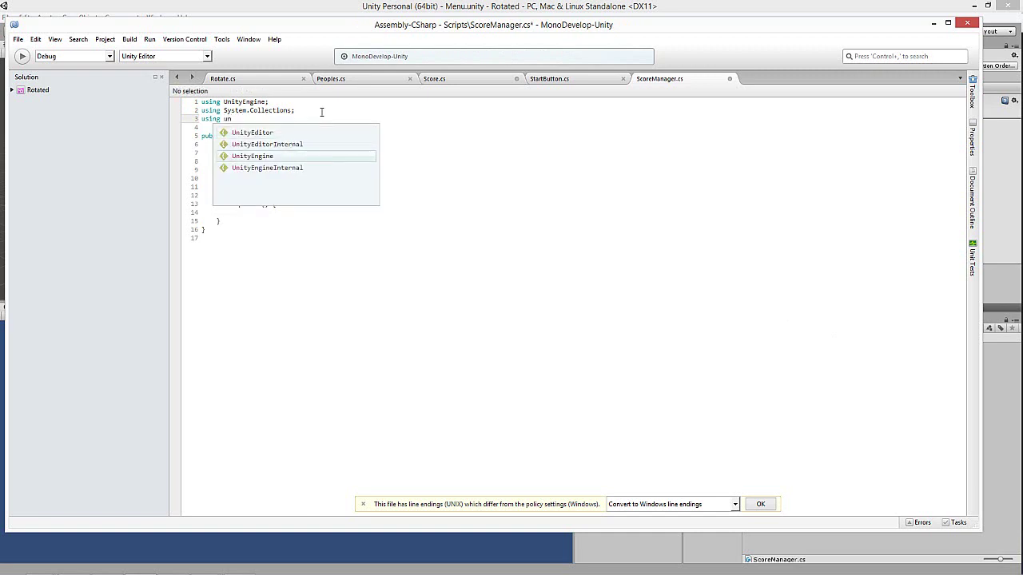
{"action": "key", "text": "Return"}
{"action": "type", "text": ".UI;"}
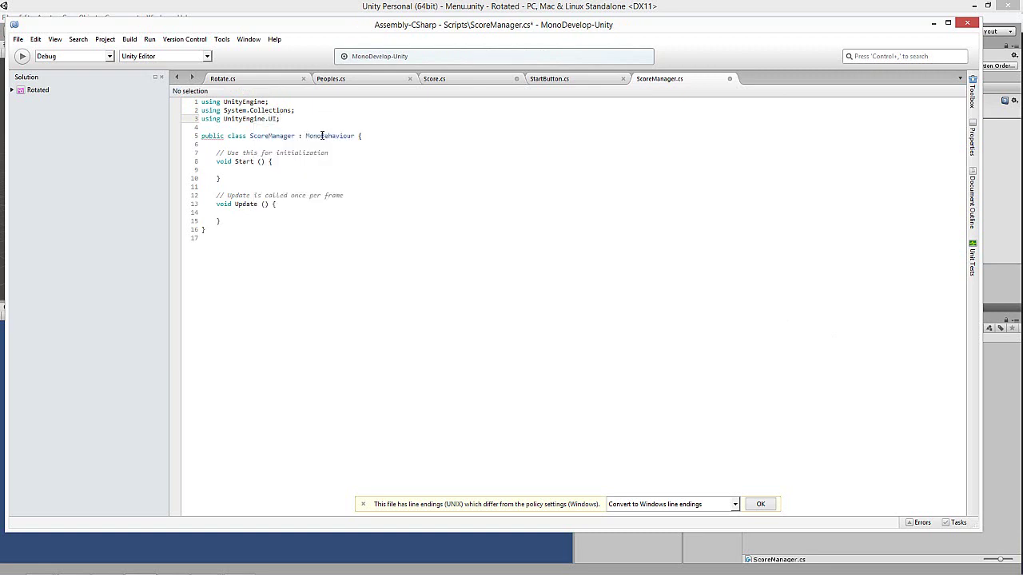
- Start a 'public static int' field declaration inside the ScoreManager class
{"action": "left_click", "coordinate": [372, 136]}
{"action": "key", "text": "Return"}
{"action": "key", "text": "Return"}
{"action": "type", "text": "publ"}
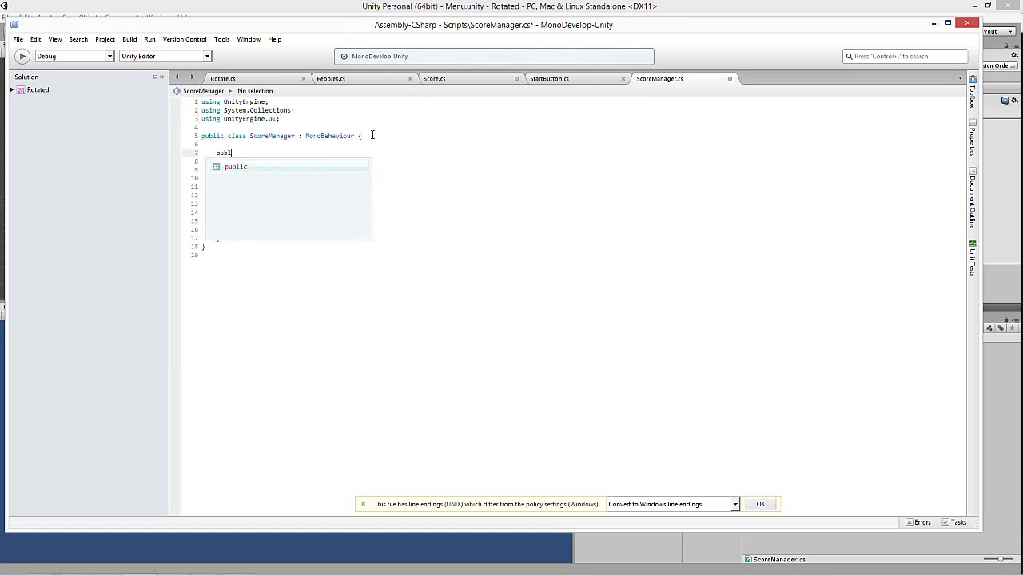
{"action": "type", "text": "ic static "}
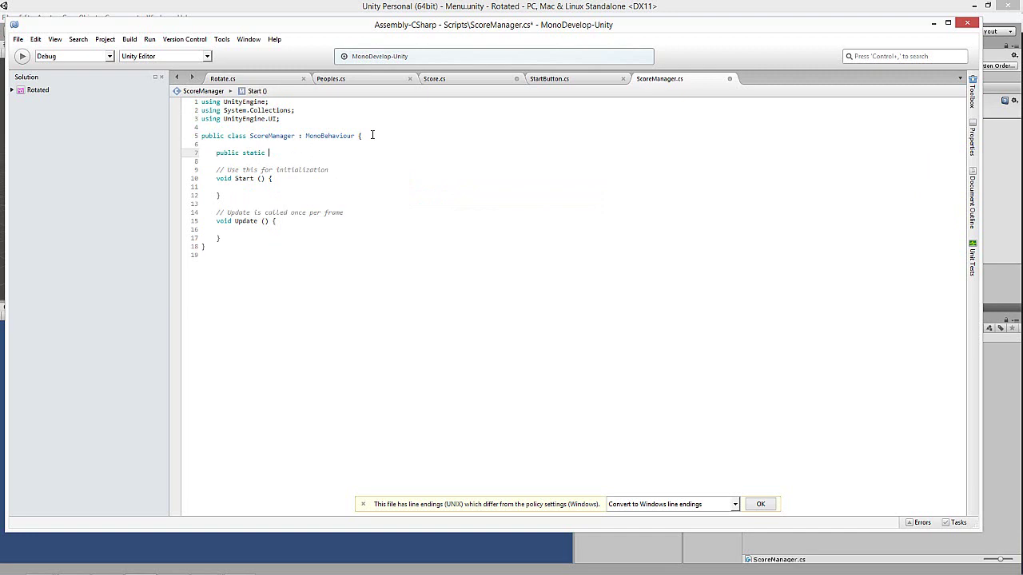
{"action": "type", "text": "highs"}
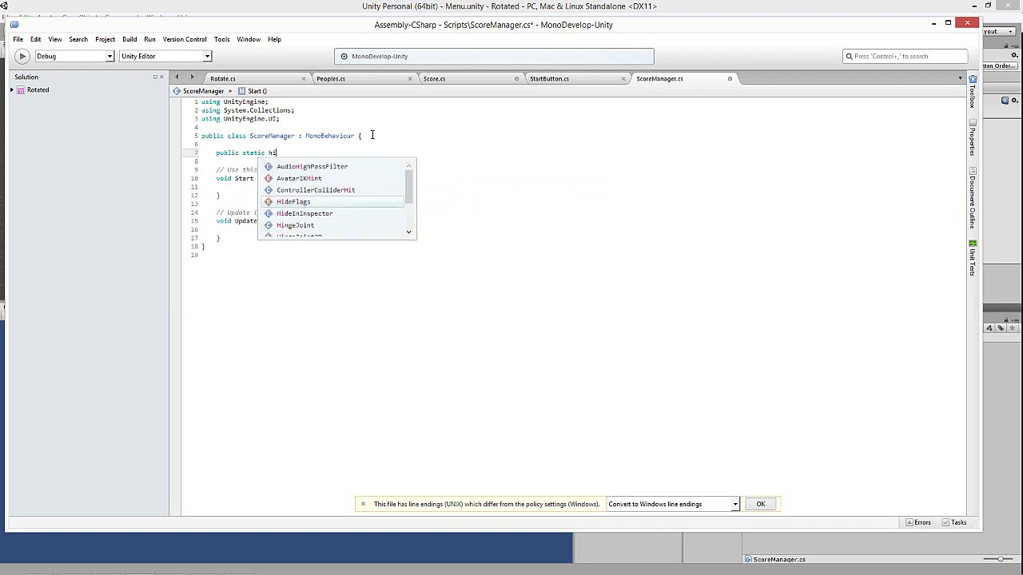
{"action": "key", "text": "BackSpace"}
{"action": "key", "text": "BackSpace"}
{"action": "key", "text": "BackSpace"}
{"action": "key", "text": "BackSpace"}
{"action": "key", "text": "BackSpace"}
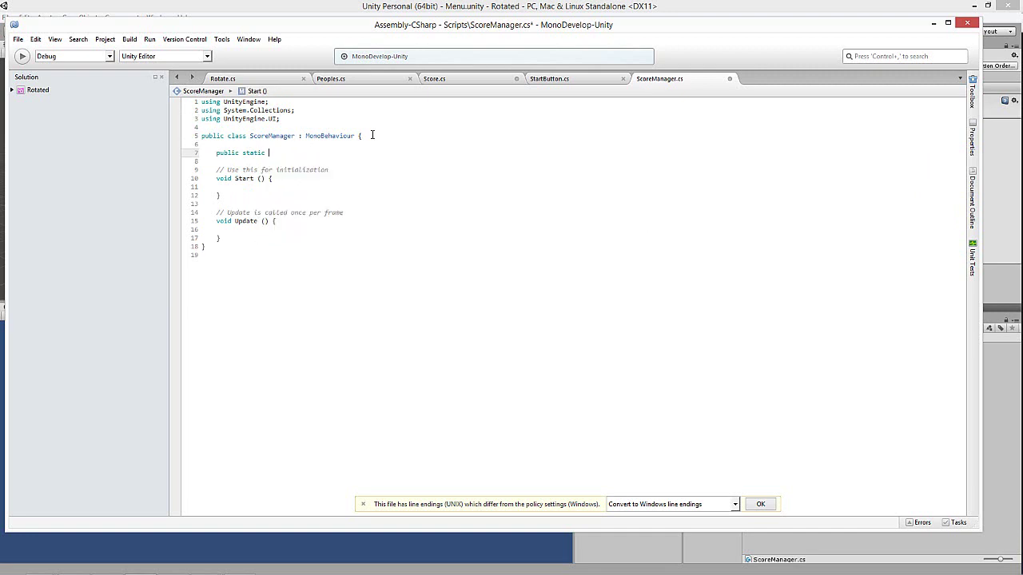
{"action": "type", "text": "int h"}
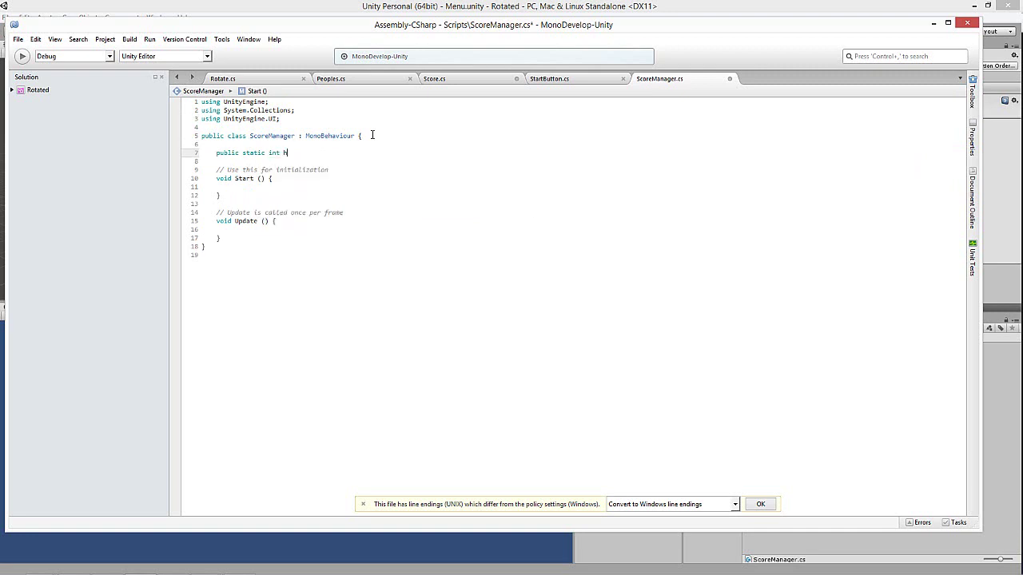